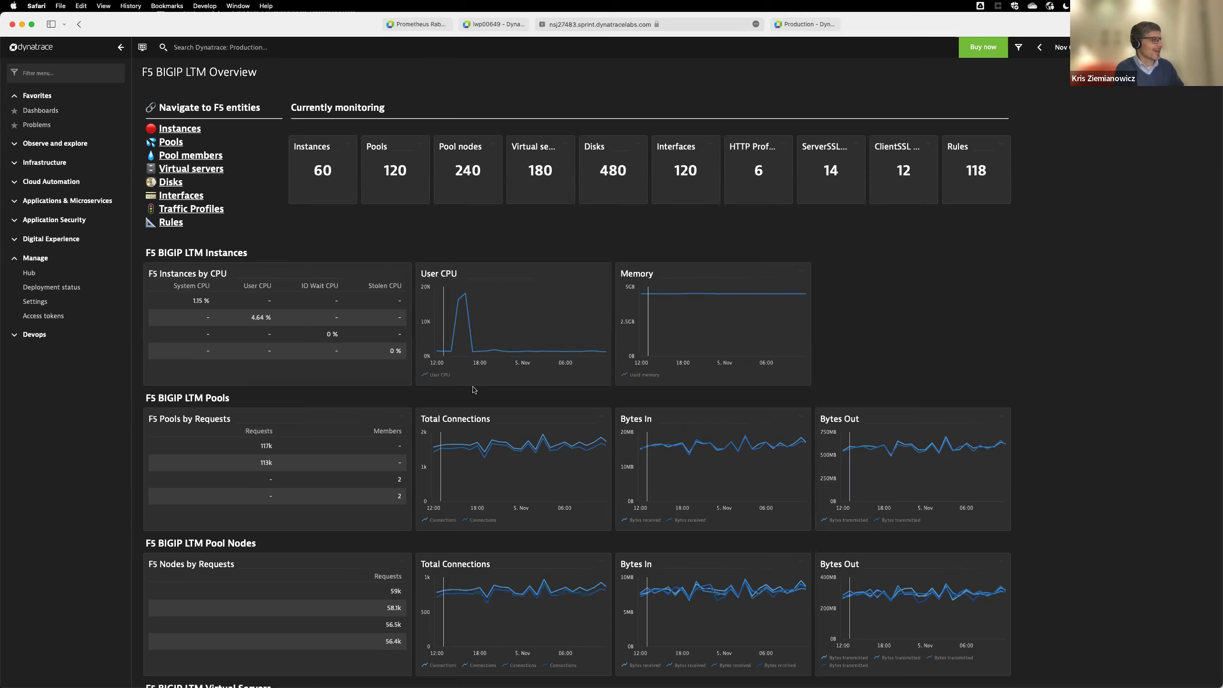
Look over the F5 BIGIP LTM dashboard, then list the virtual servers and expand the details of /Common/app1.
{"action": "scroll", "coordinate": [539, 394], "scroll_direction": "down", "scroll_amount": 4}
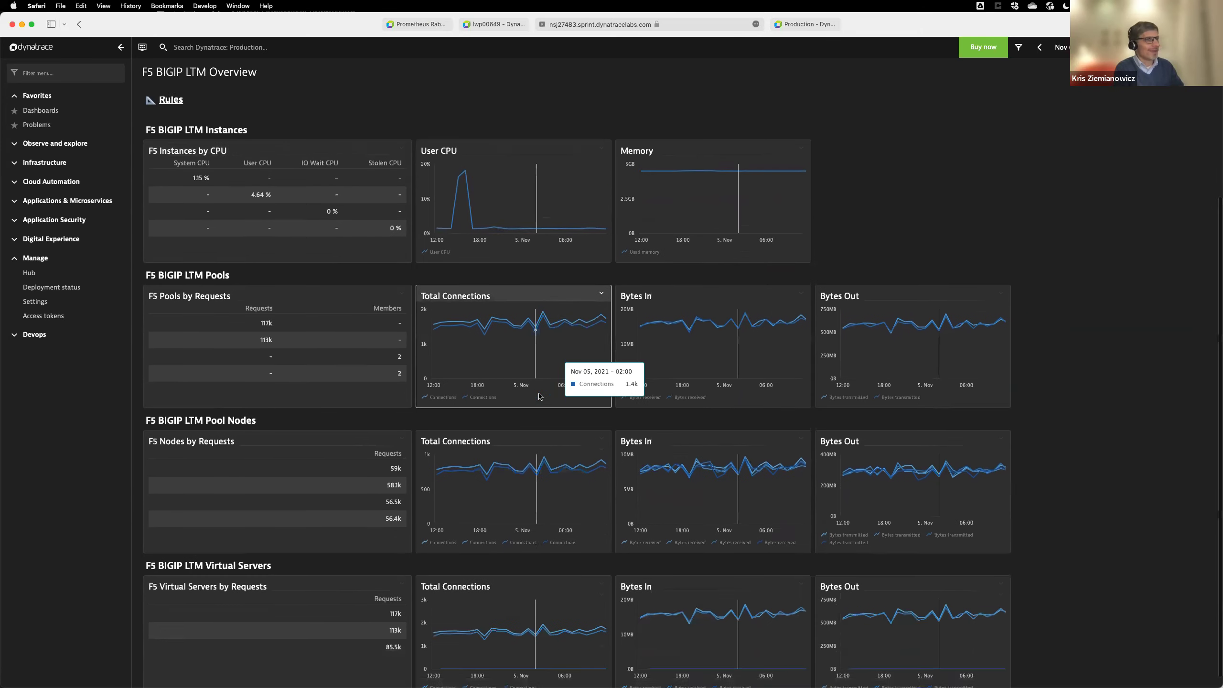
{"action": "scroll", "coordinate": [540, 395], "scroll_direction": "up", "scroll_amount": 4}
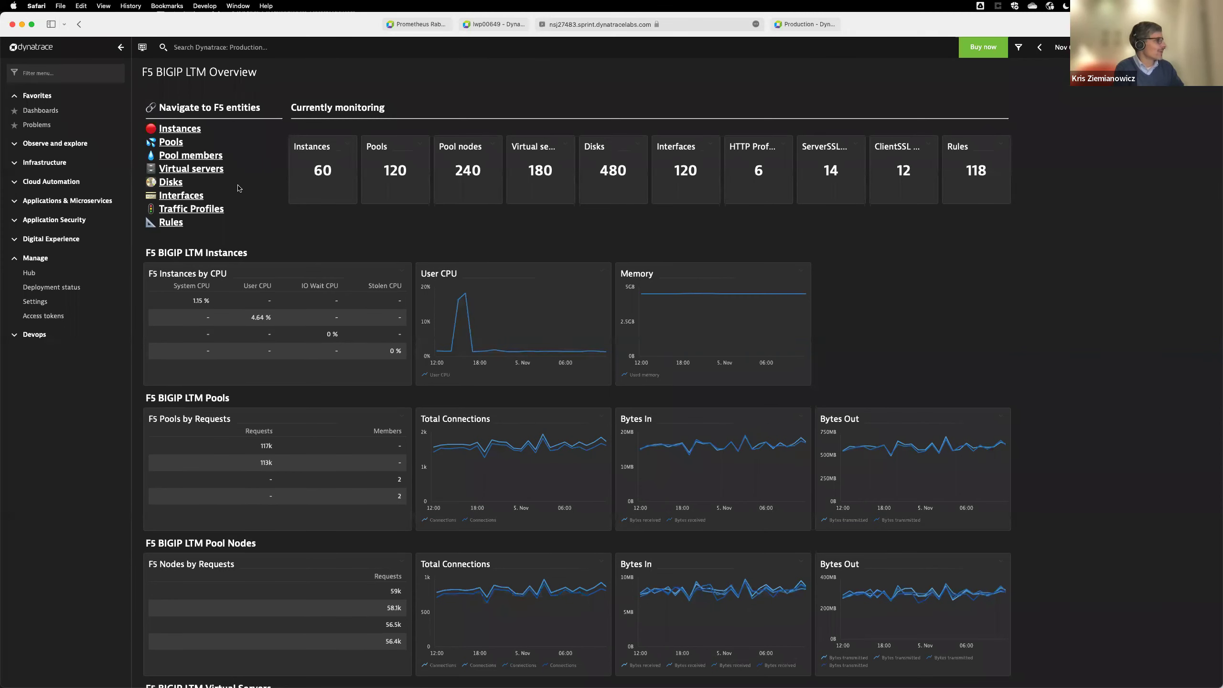
{"action": "left_click", "coordinate": [208, 173]}
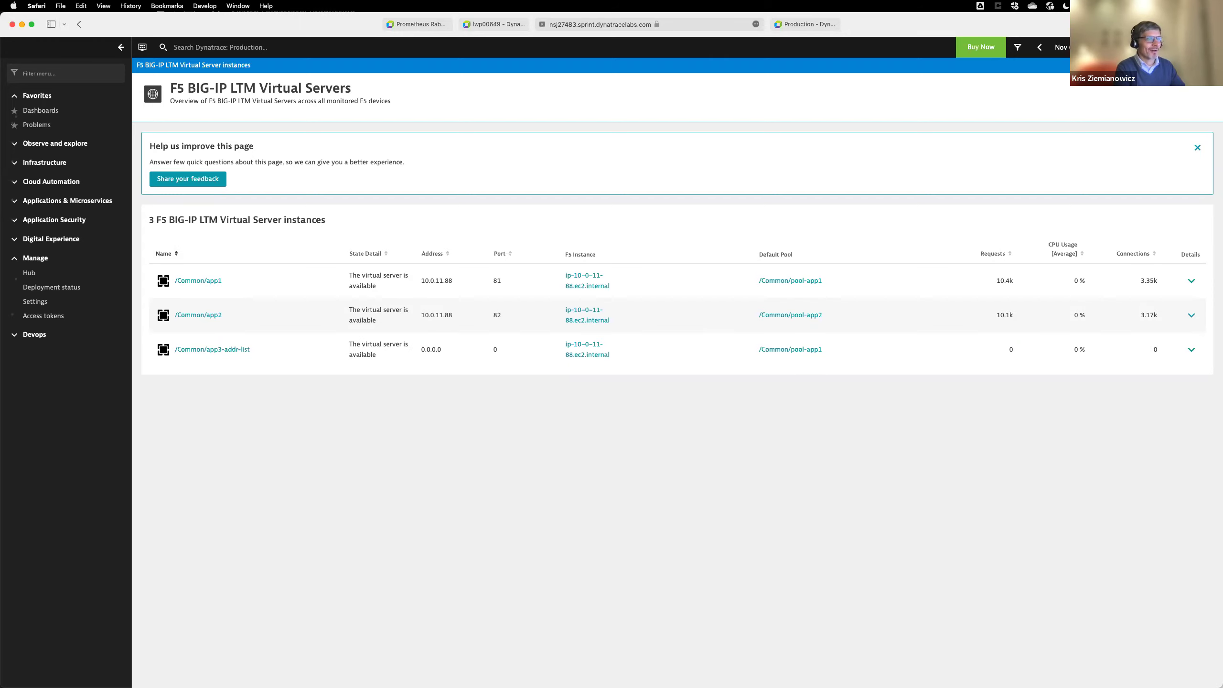
{"action": "left_click", "coordinate": [1191, 284]}
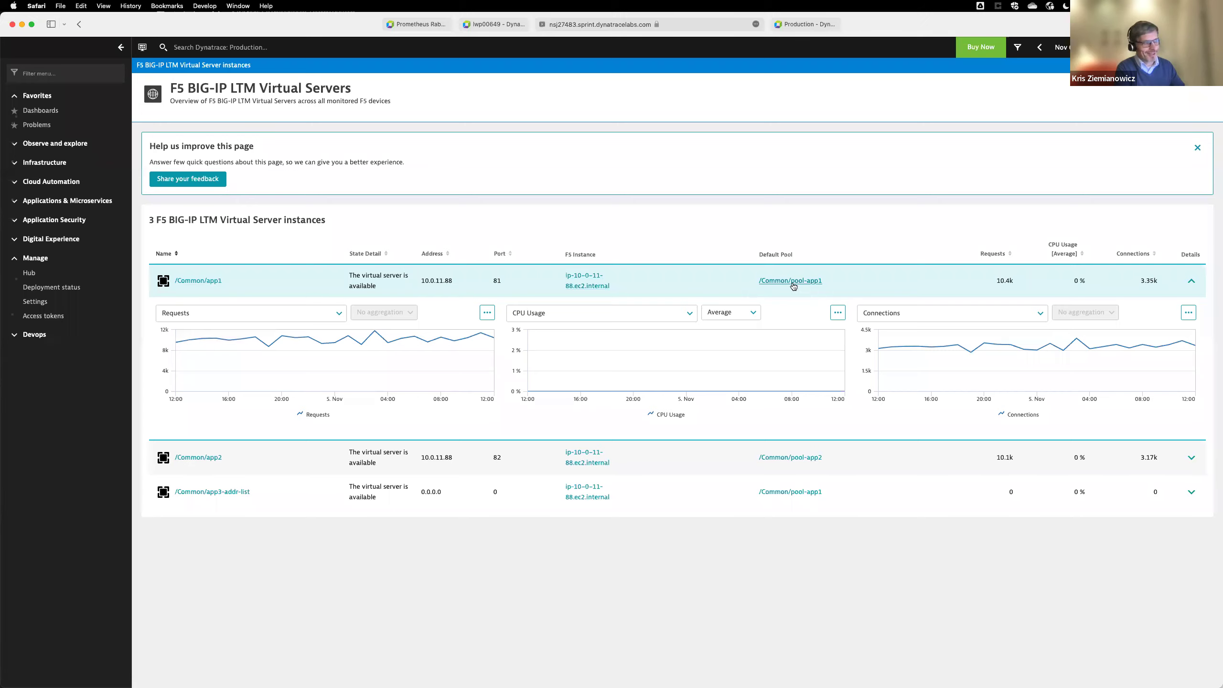
Open the /Common/app1 virtual server and review its network, availability and default pool charts.
{"action": "left_click", "coordinate": [206, 284]}
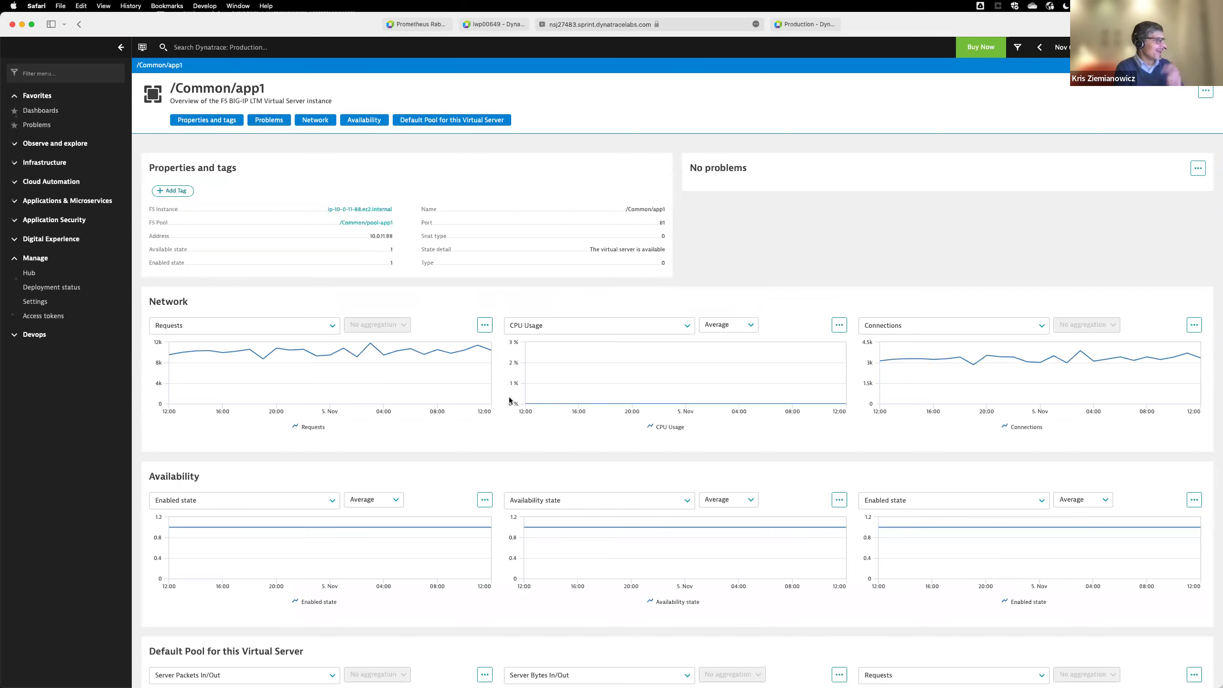
{"action": "scroll", "coordinate": [501, 407], "scroll_direction": "down", "scroll_amount": 3}
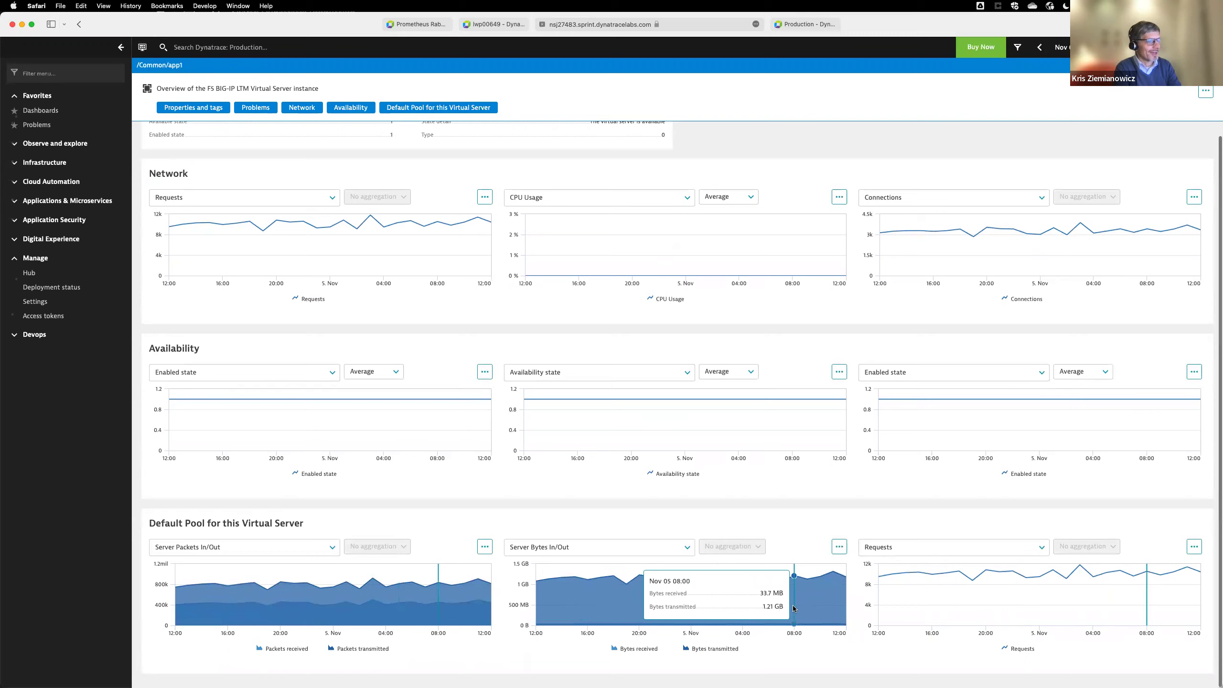
{"action": "scroll", "coordinate": [640, 537], "scroll_direction": "up", "scroll_amount": 3}
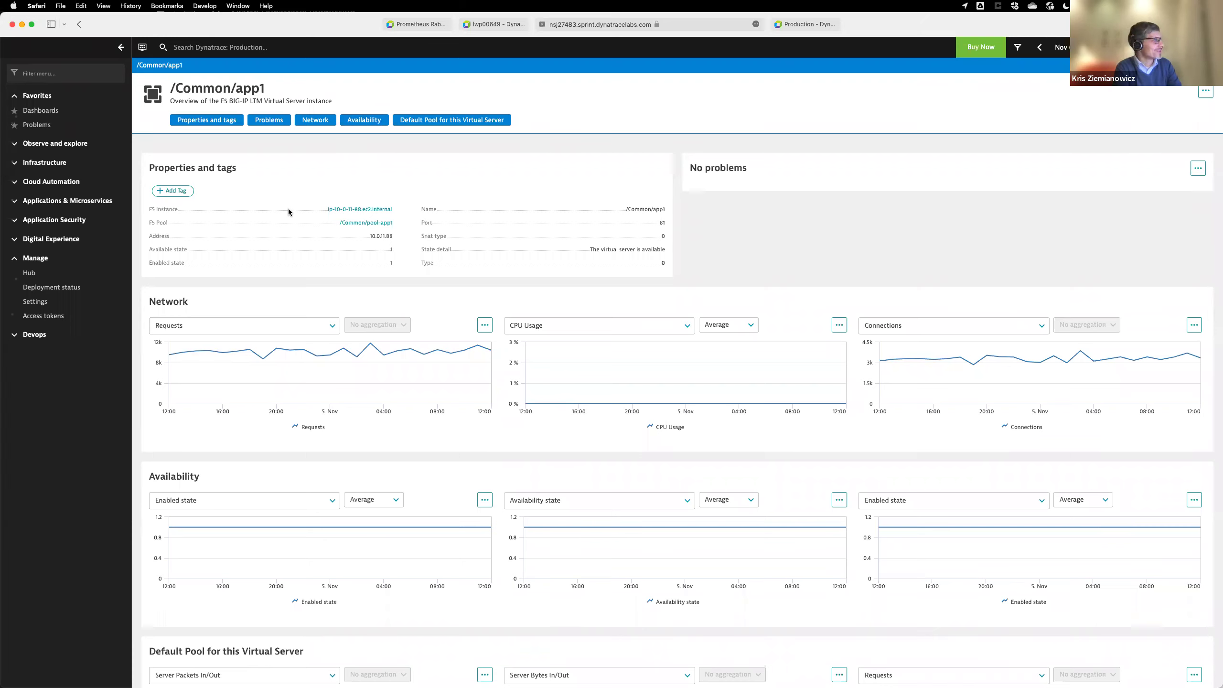
Open the F5 instance behind /Common/app1 and expand the /config disk in its disk partitions.
{"action": "left_click", "coordinate": [356, 210]}
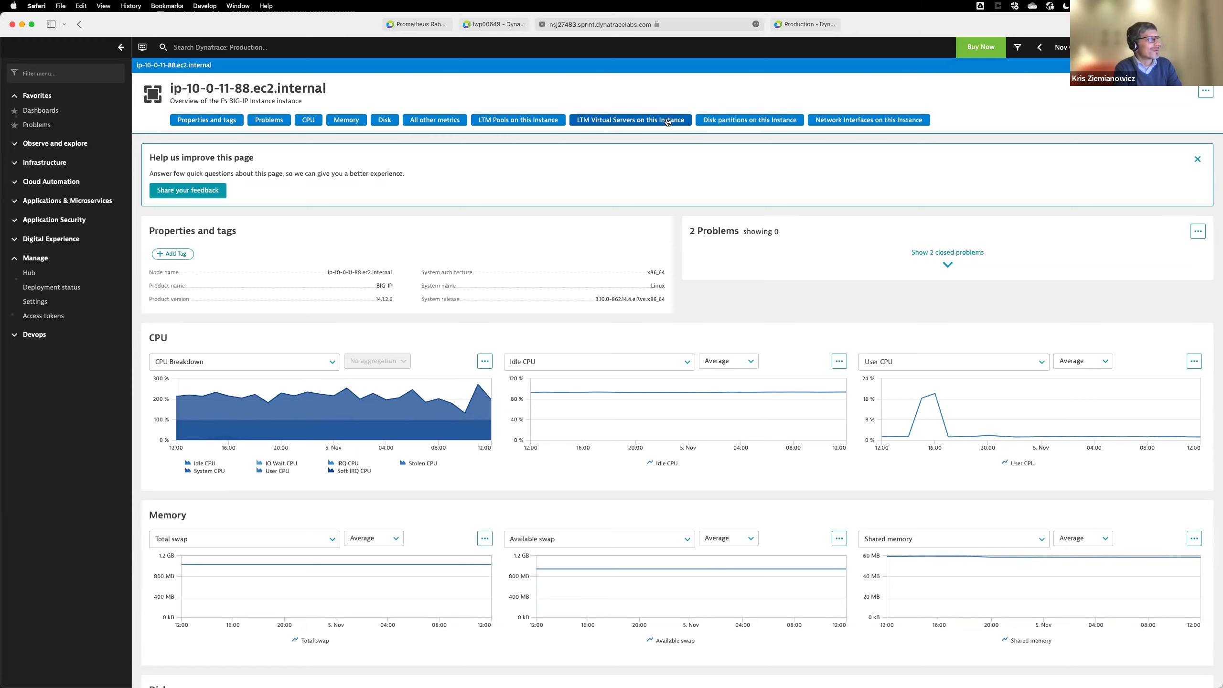
{"action": "left_click", "coordinate": [767, 124]}
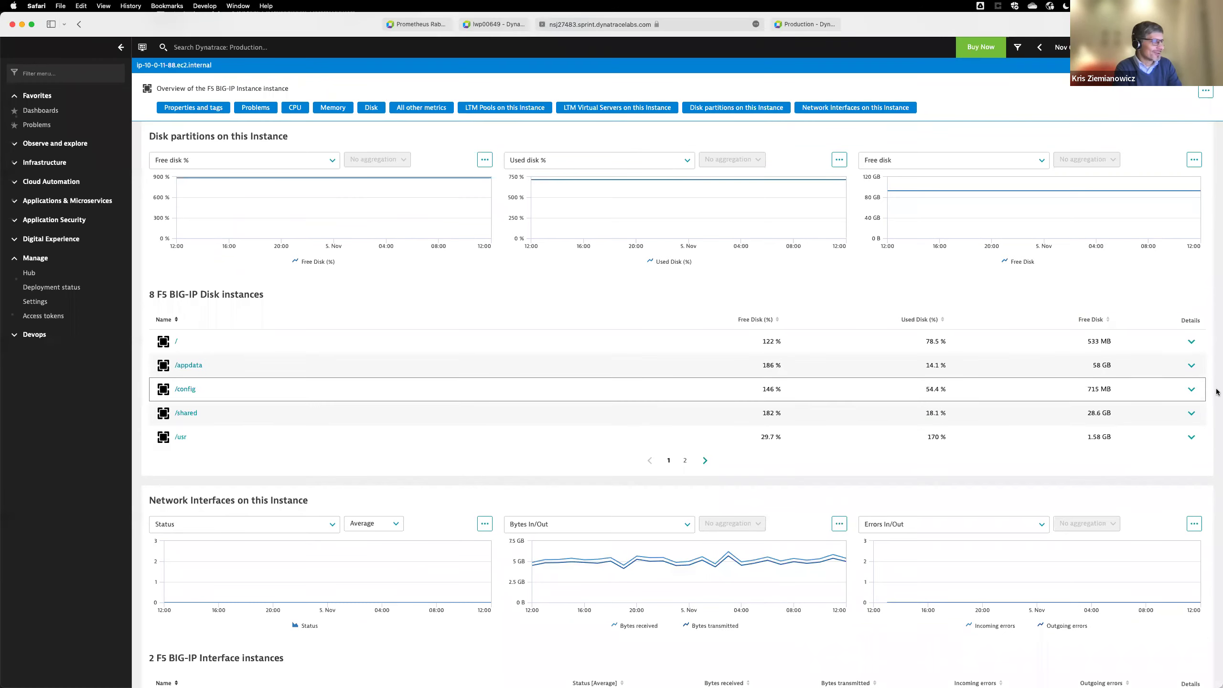
{"action": "left_click", "coordinate": [1191, 390]}
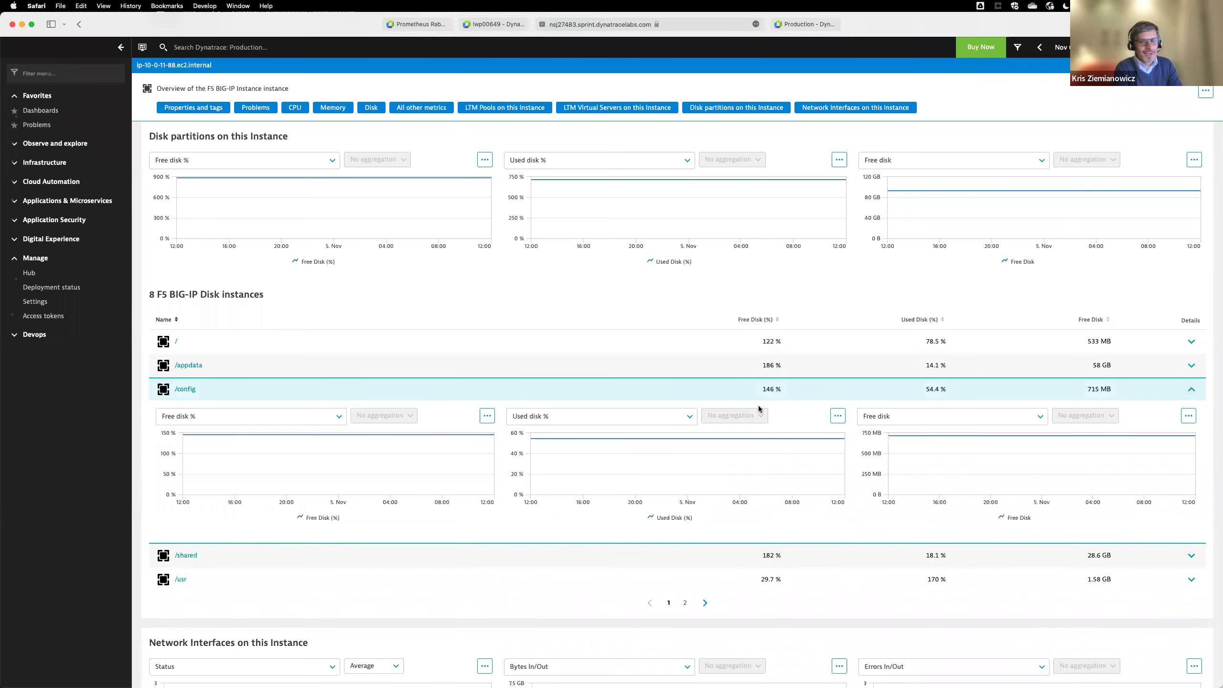
Open the F5 CPU Saturation problem P-211111 from the instance's closed problems and show all metrics in its anomaly analysis.
{"action": "scroll", "coordinate": [758, 408], "scroll_direction": "up", "scroll_amount": 20}
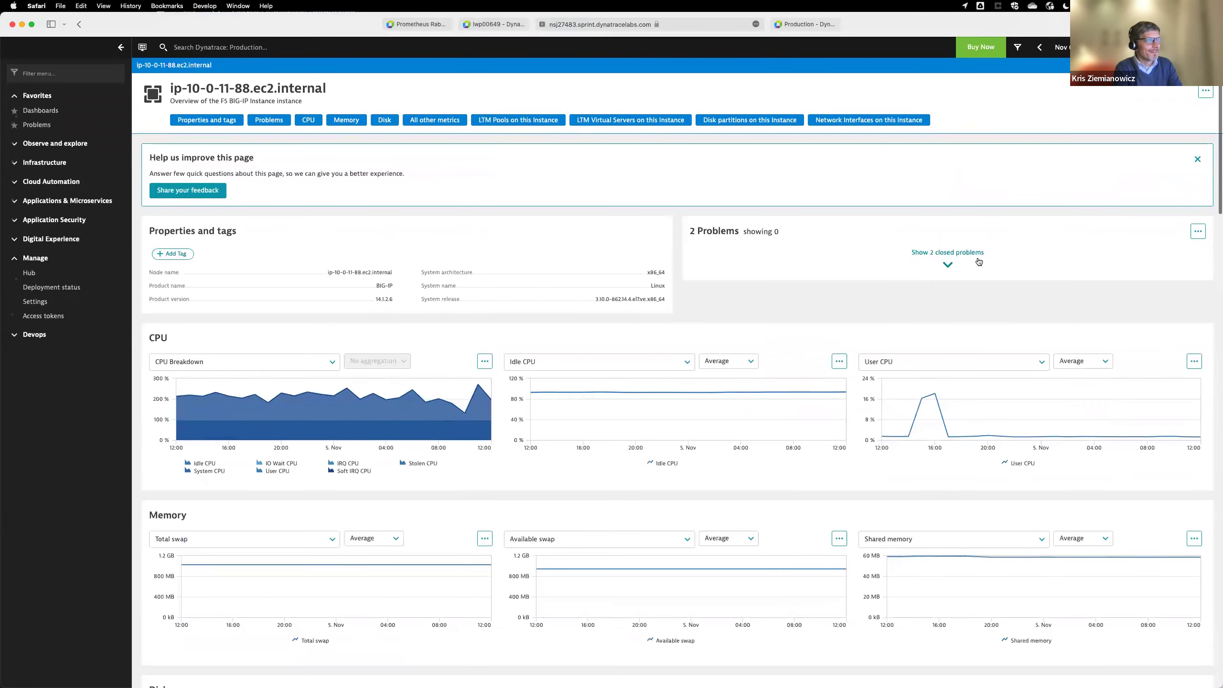
{"action": "left_click", "coordinate": [948, 266]}
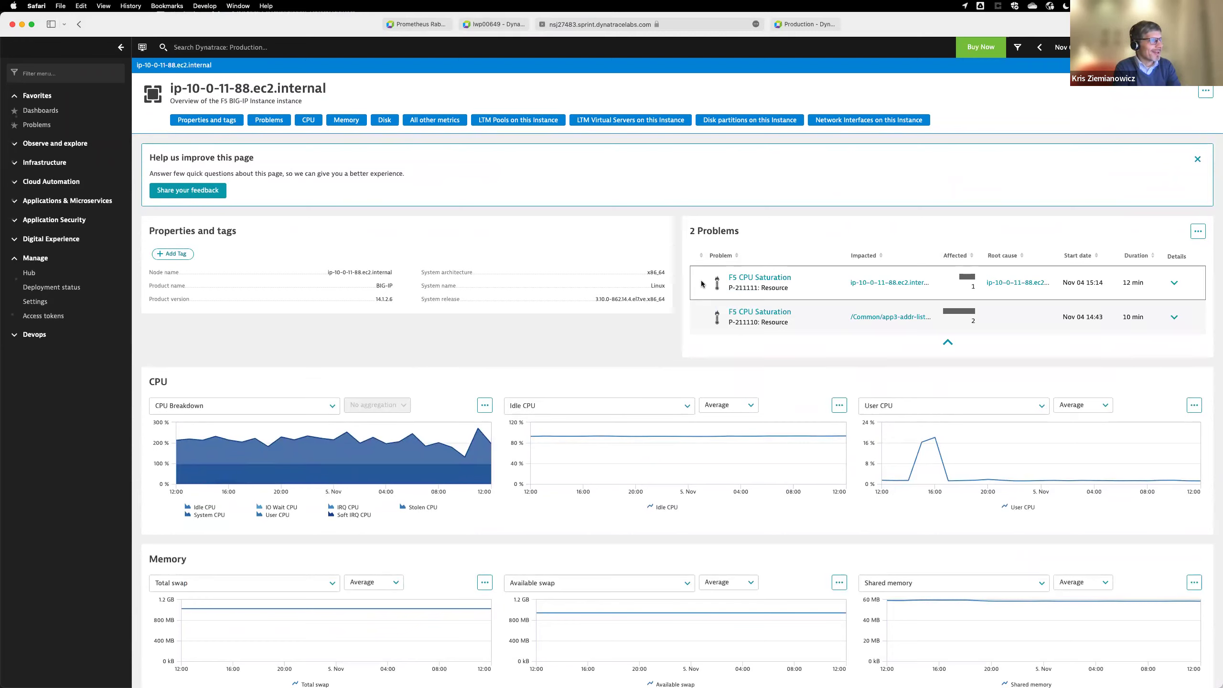
{"action": "left_click", "coordinate": [766, 279]}
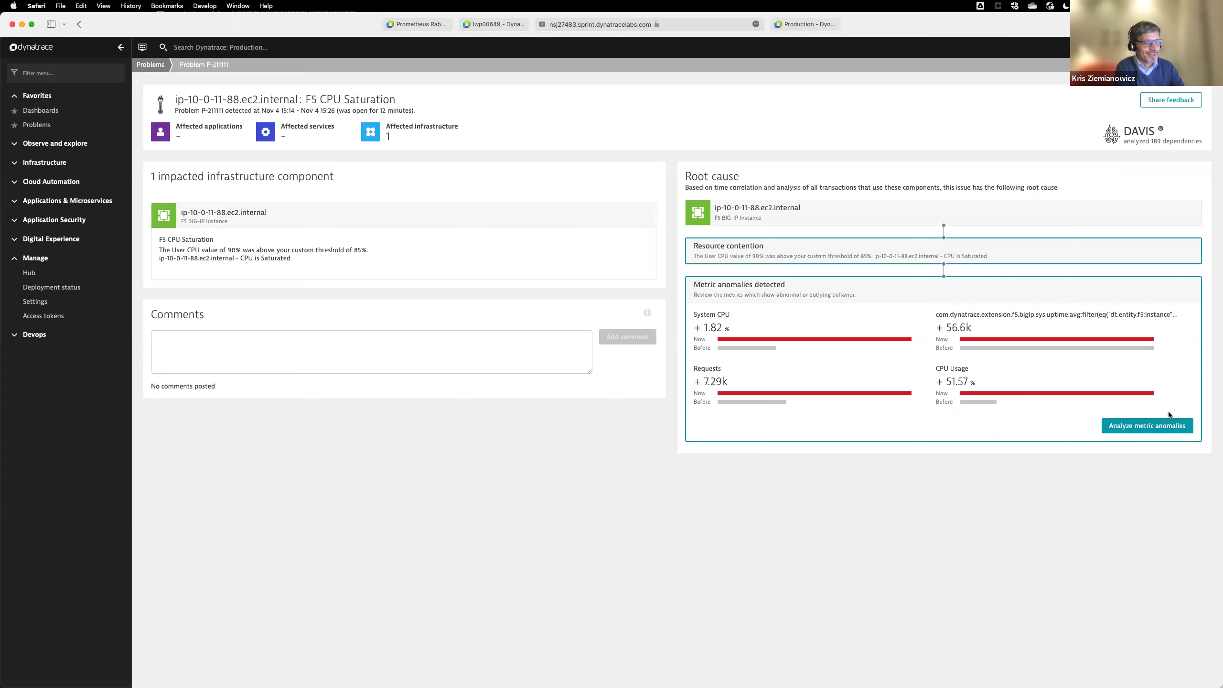
{"action": "left_click", "coordinate": [1153, 426]}
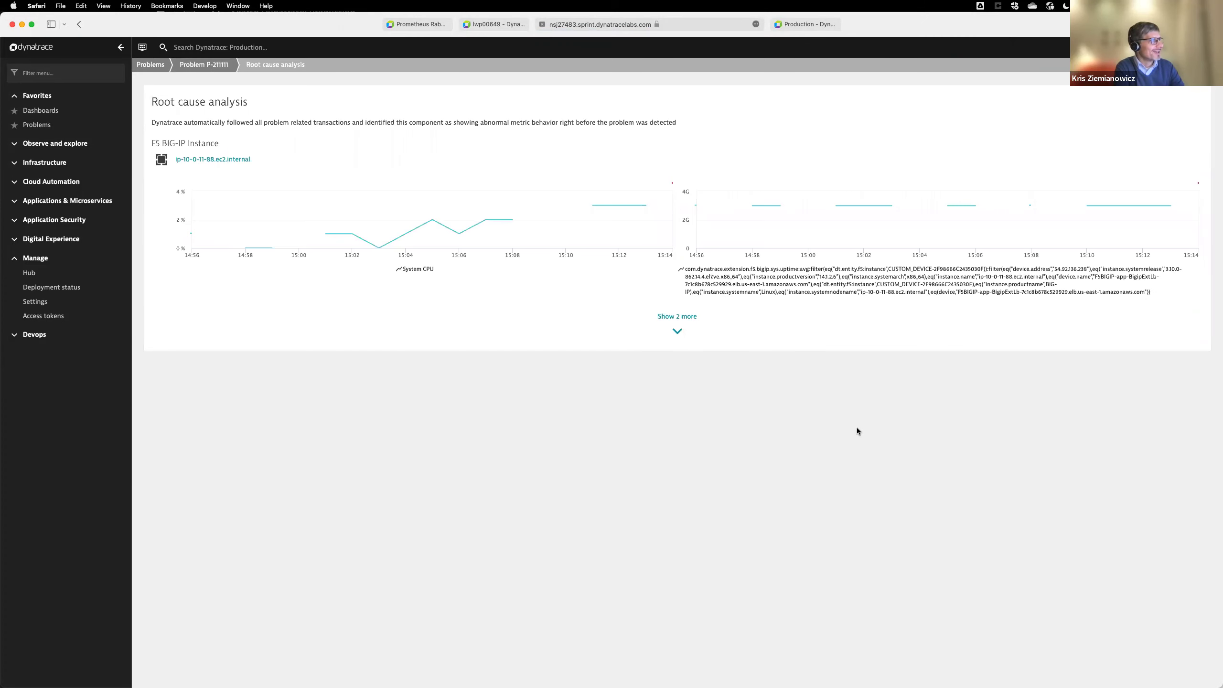
{"action": "left_click", "coordinate": [677, 331]}
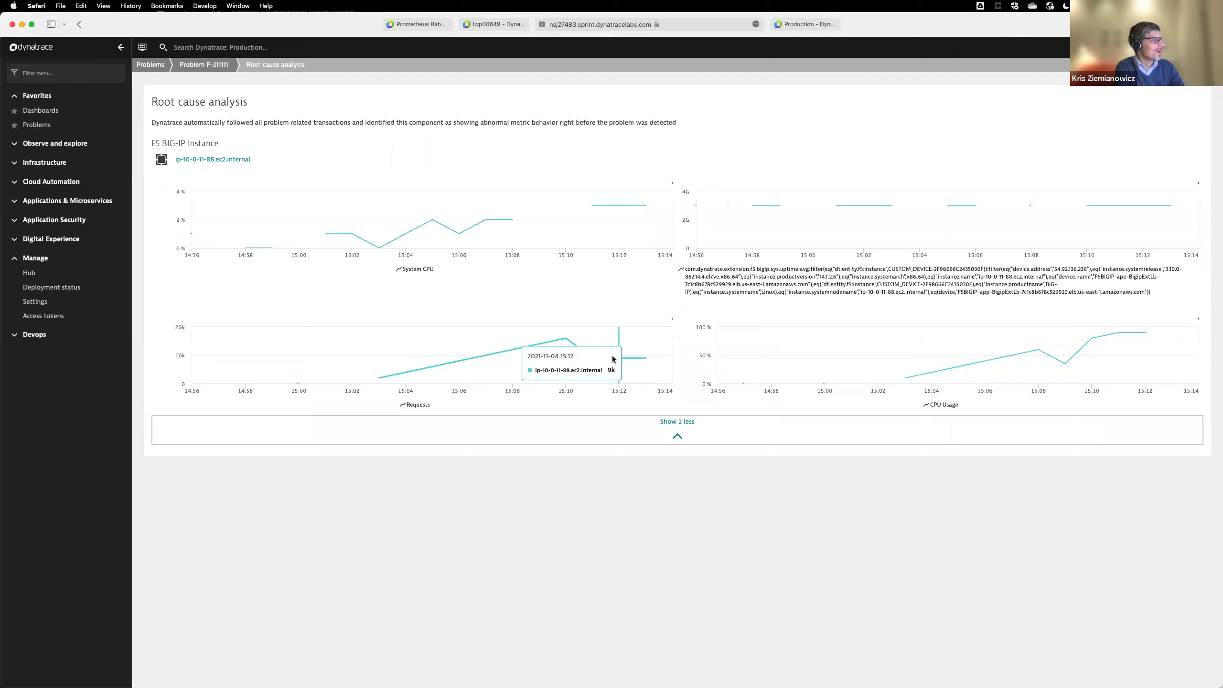
Open the root-cause F5 instance, list its closed problem and review the LTM virtual servers on it.
{"action": "left_click", "coordinate": [230, 159]}
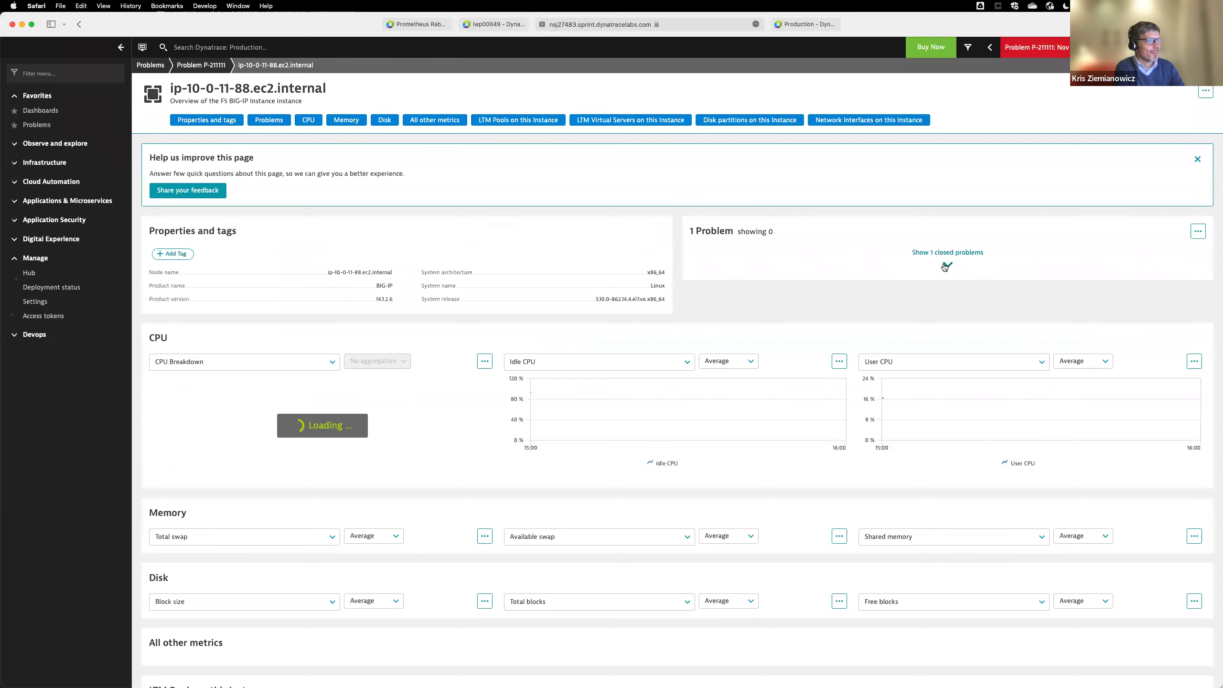
{"action": "left_click", "coordinate": [944, 267]}
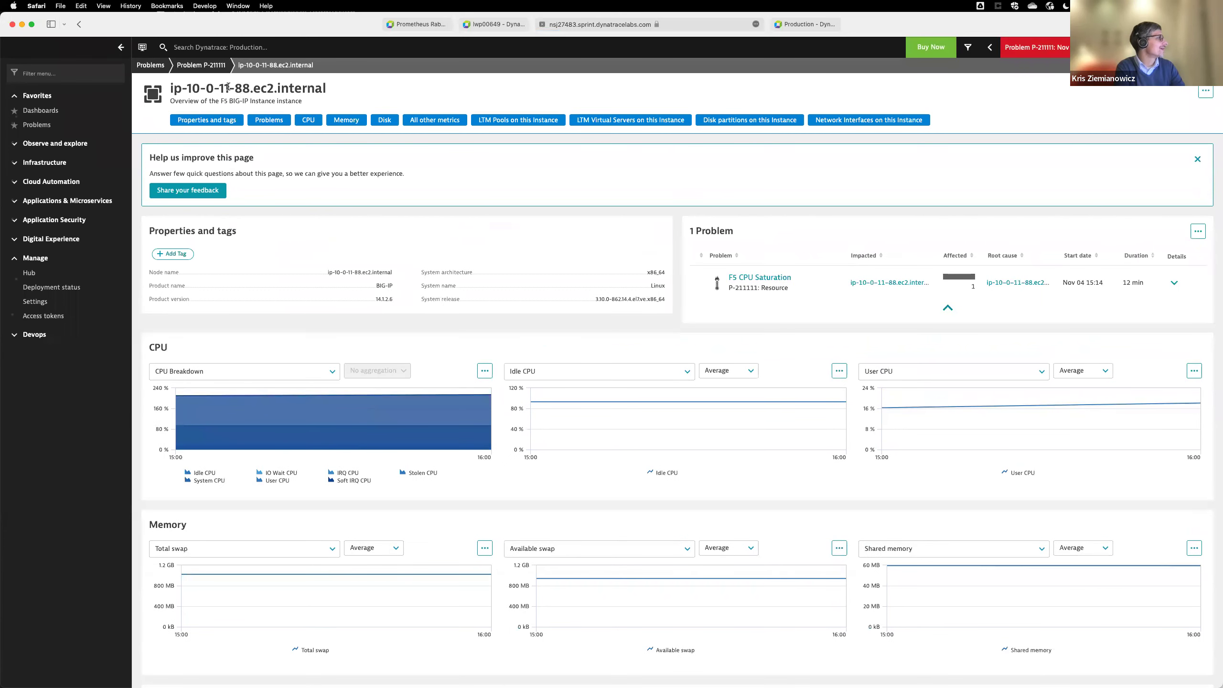
{"action": "left_click", "coordinate": [659, 119]}
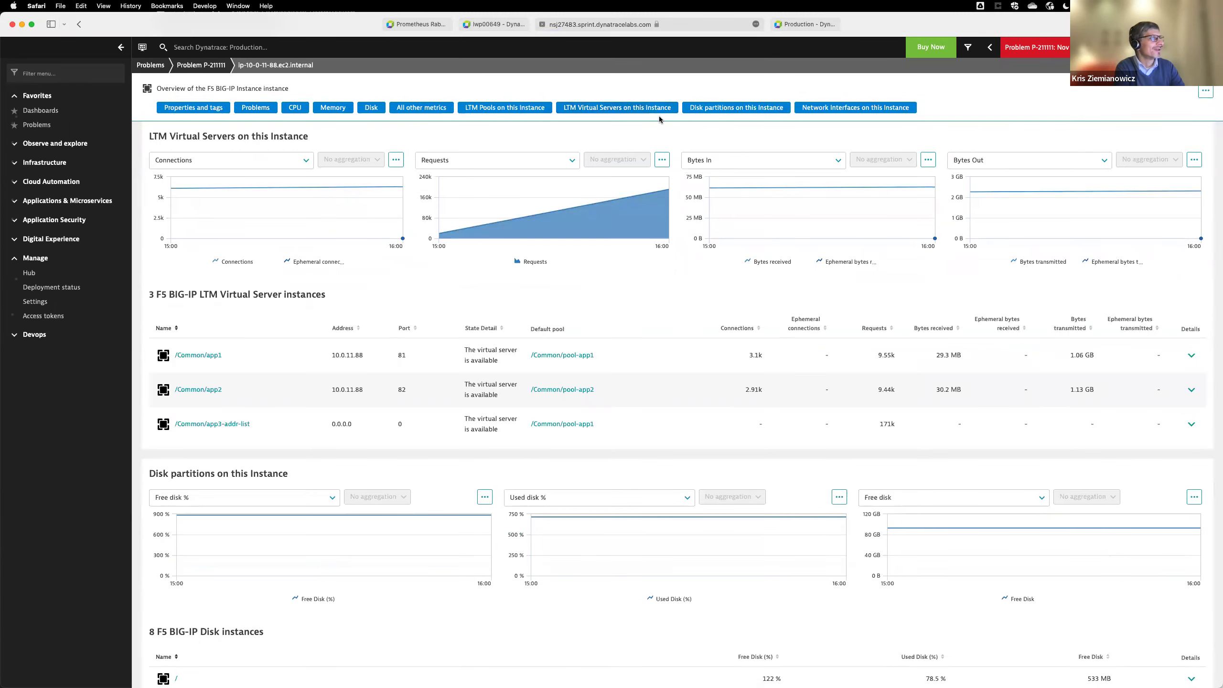
{"action": "scroll", "coordinate": [836, 210], "scroll_direction": "up", "scroll_amount": 10}
{"action": "scroll", "coordinate": [836, 210], "scroll_direction": "up", "scroll_amount": 10}
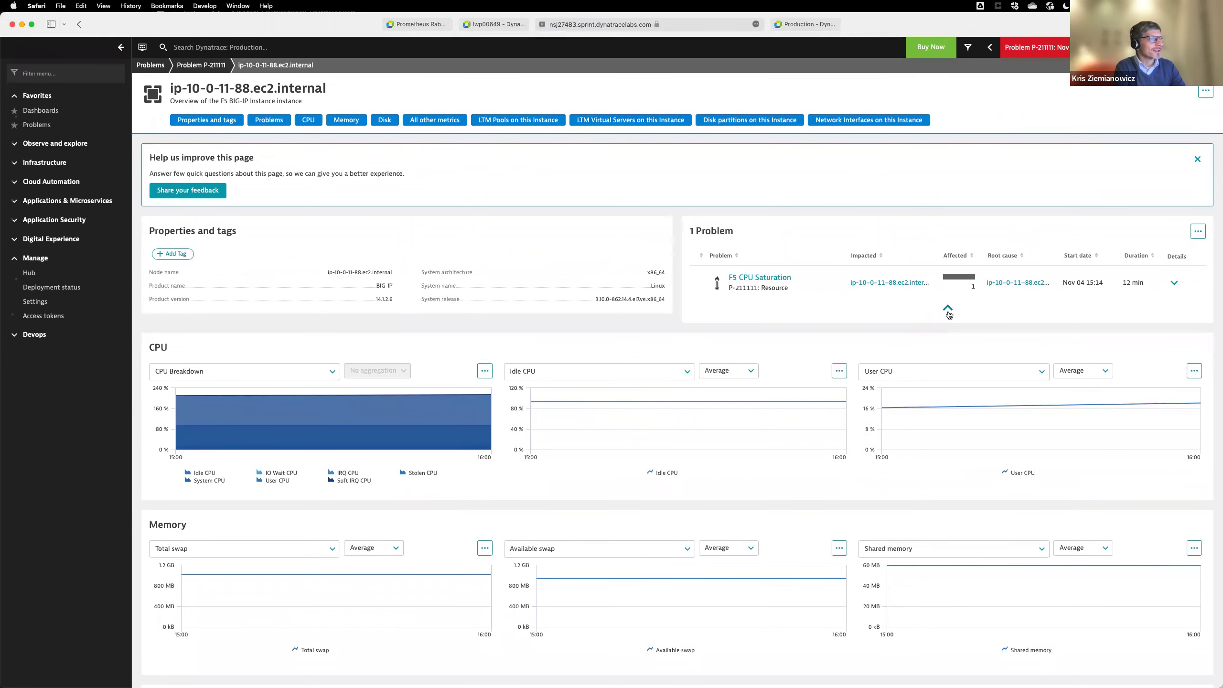
Expand the F5 CPU Saturation problem's details, reopen the problem and analyze its metric anomalies.
{"action": "left_click", "coordinate": [1175, 284]}
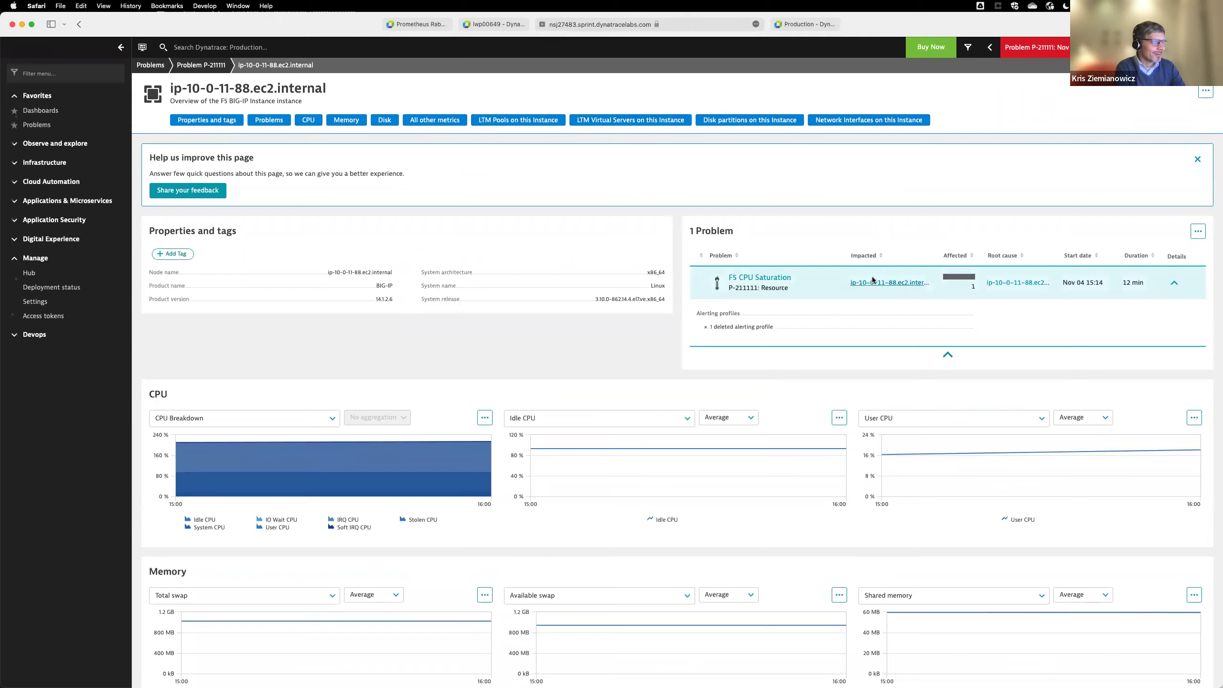
{"action": "left_click", "coordinate": [759, 278]}
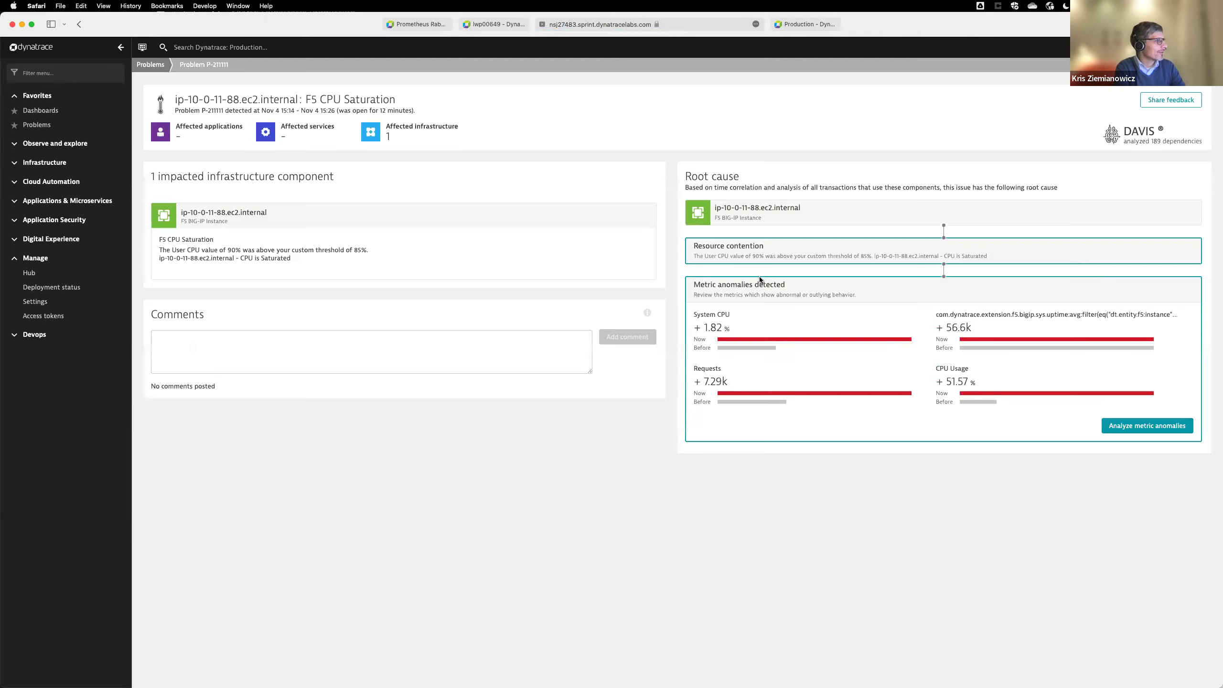
{"action": "left_click", "coordinate": [1147, 426]}
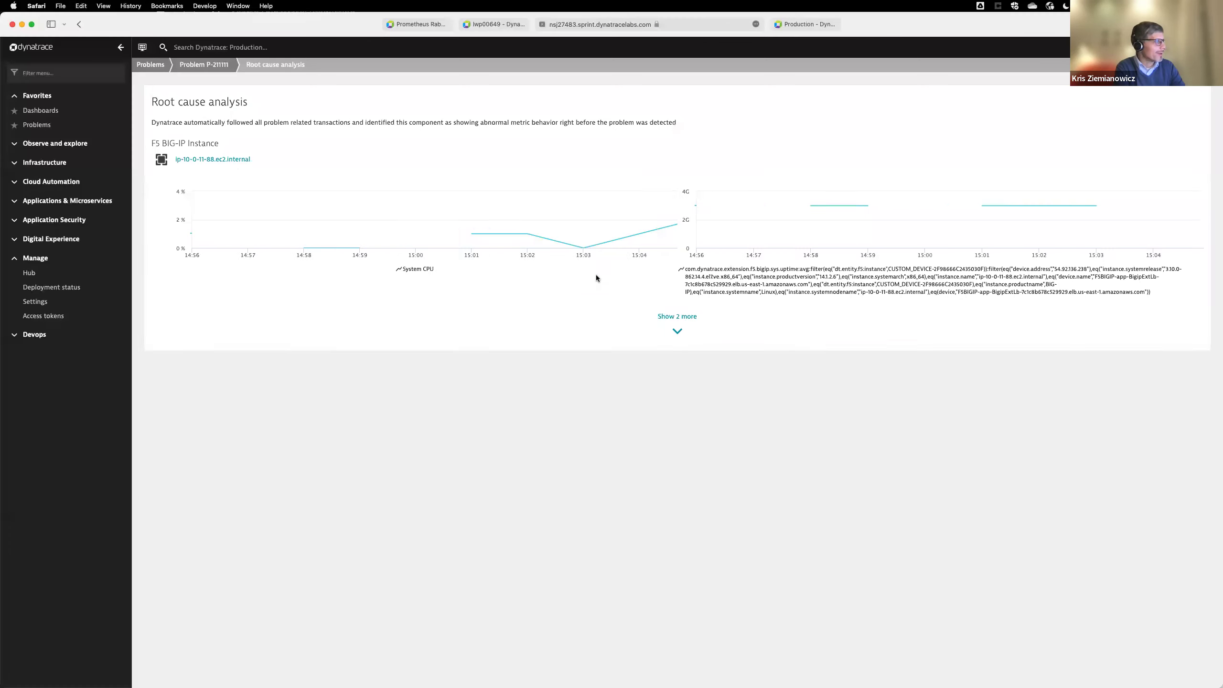
Return to the root-cause F5 instance and open the alert creation form for its Idle CPU metric.
{"action": "left_click", "coordinate": [237, 159]}
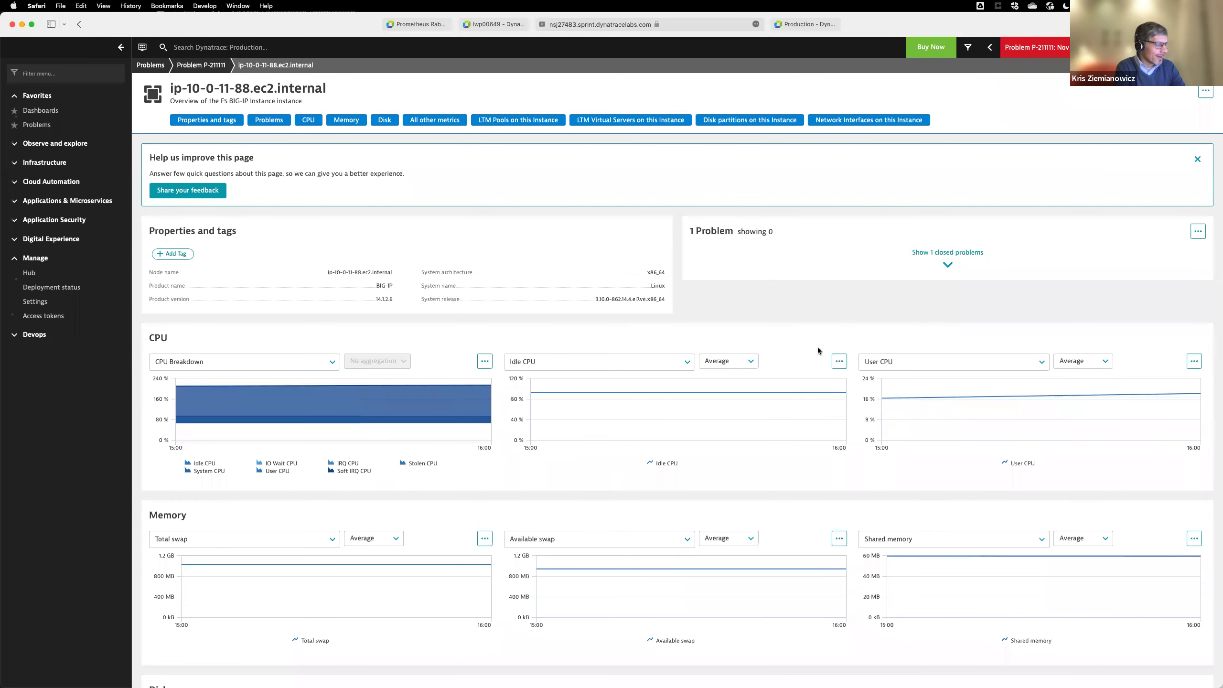
{"action": "left_click", "coordinate": [840, 363]}
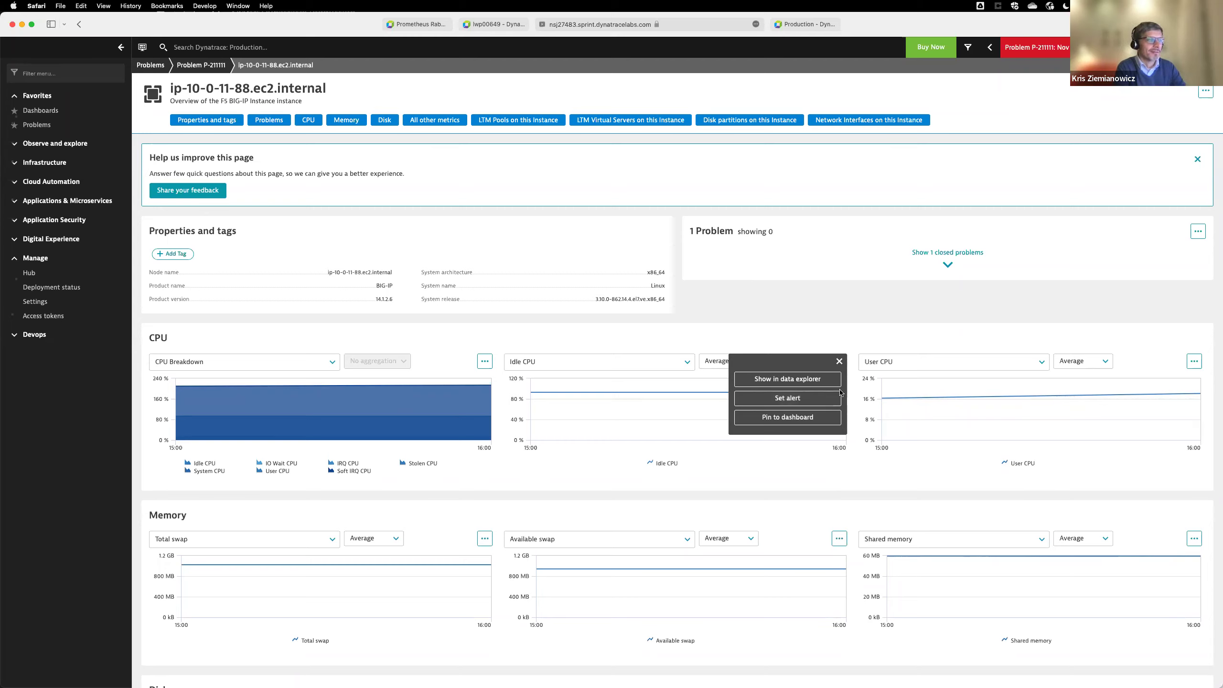
{"action": "left_click", "coordinate": [803, 399]}
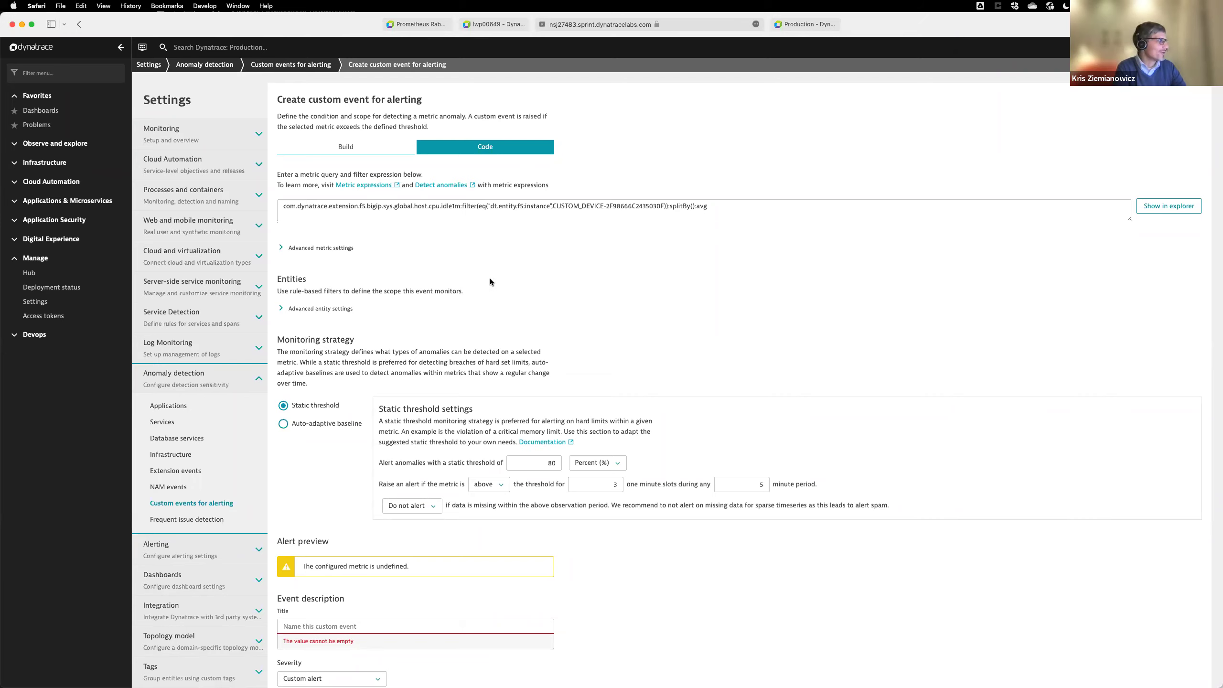
Open the existing F5 CPU Saturation custom event for alerting from the custom events list.
{"action": "left_click", "coordinate": [299, 65]}
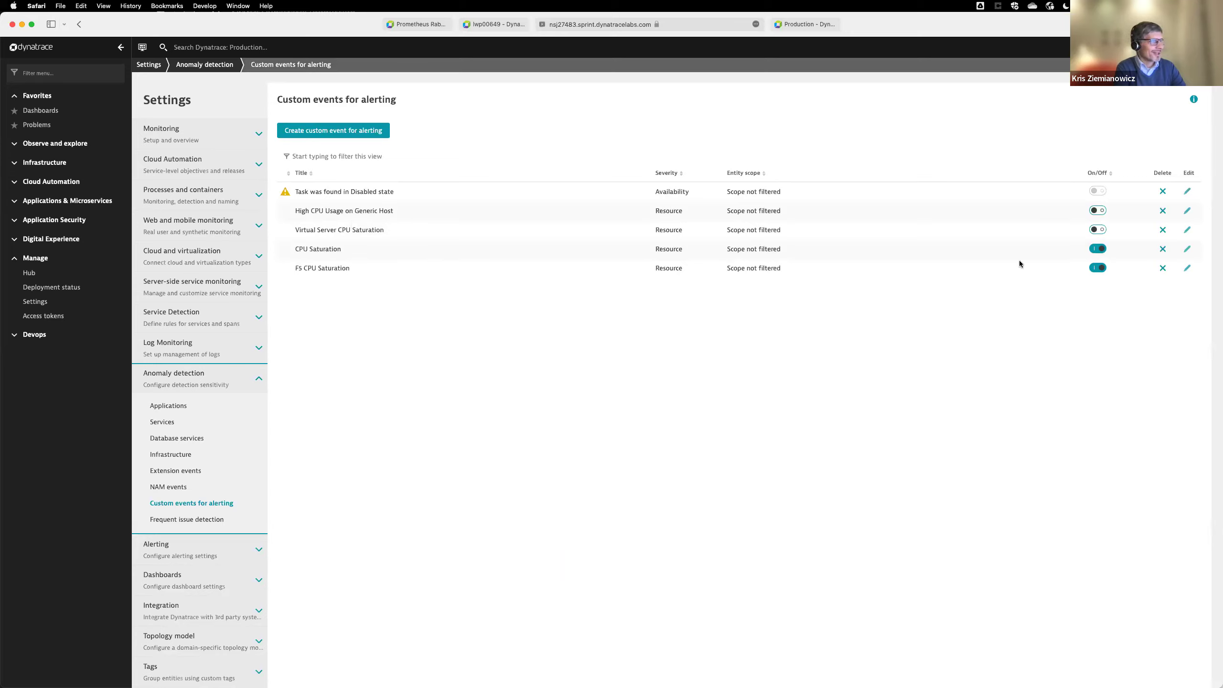
{"action": "left_click", "coordinate": [1187, 270]}
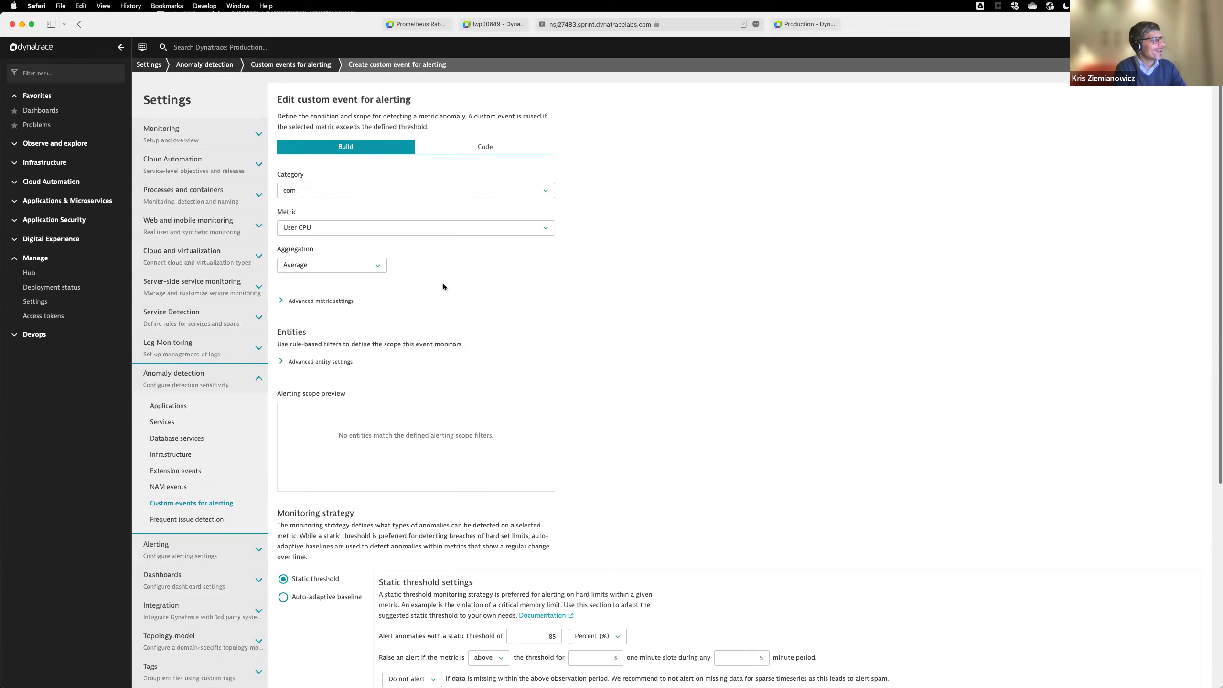
{"action": "left_click", "coordinate": [496, 150]}
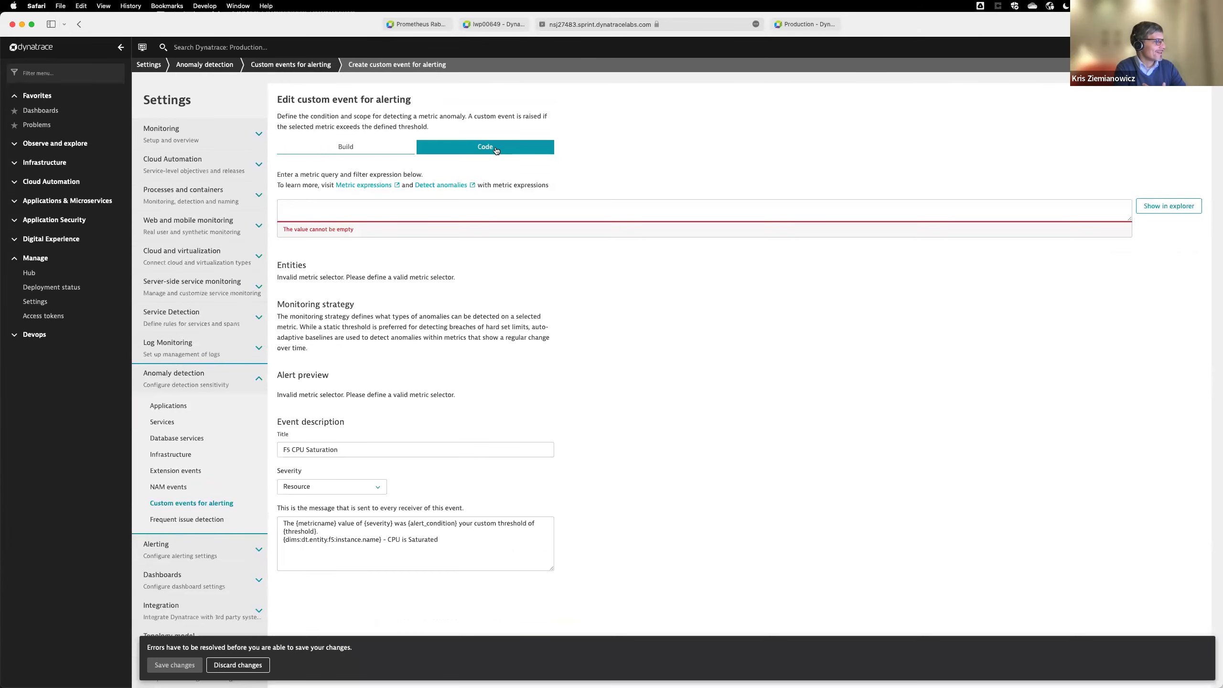
{"action": "left_click", "coordinate": [238, 665]}
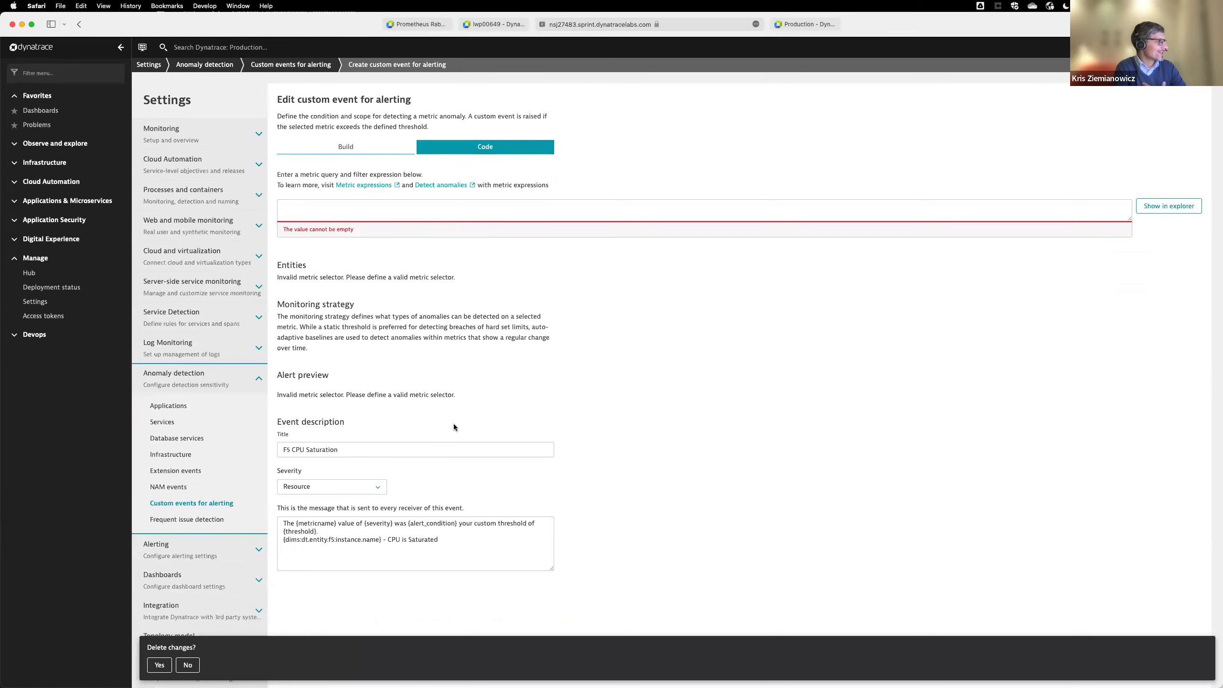
{"action": "left_click", "coordinate": [158, 666]}
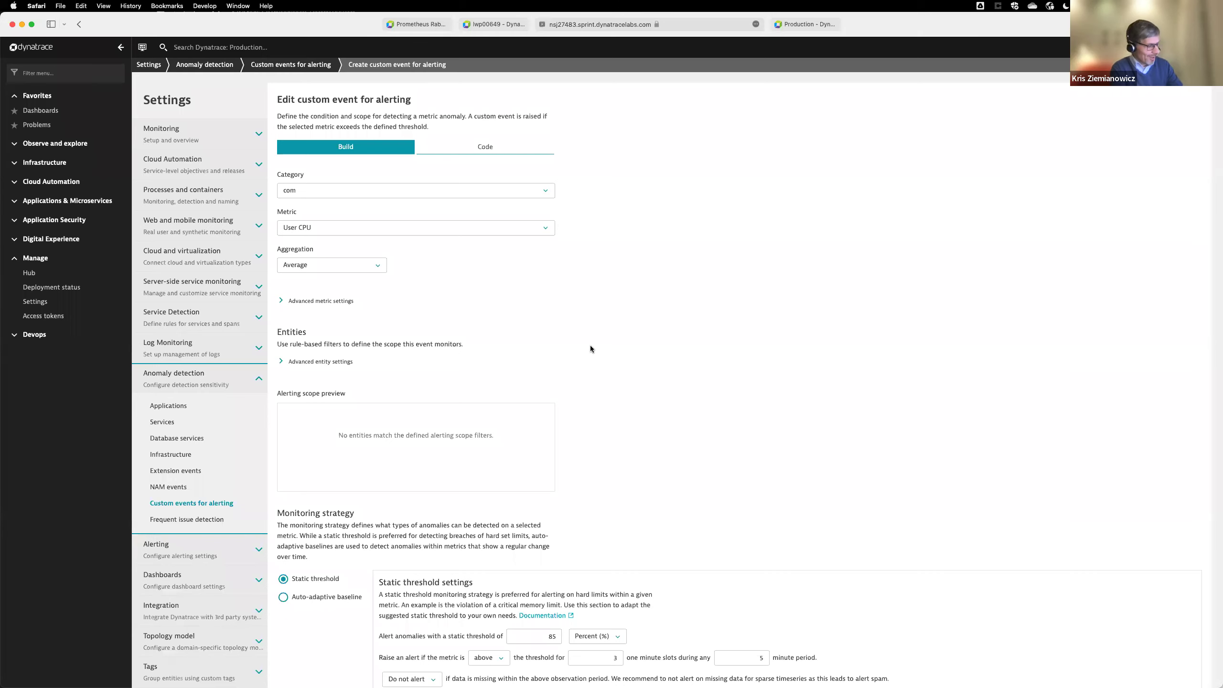
{"action": "key", "text": "super+Tab"}
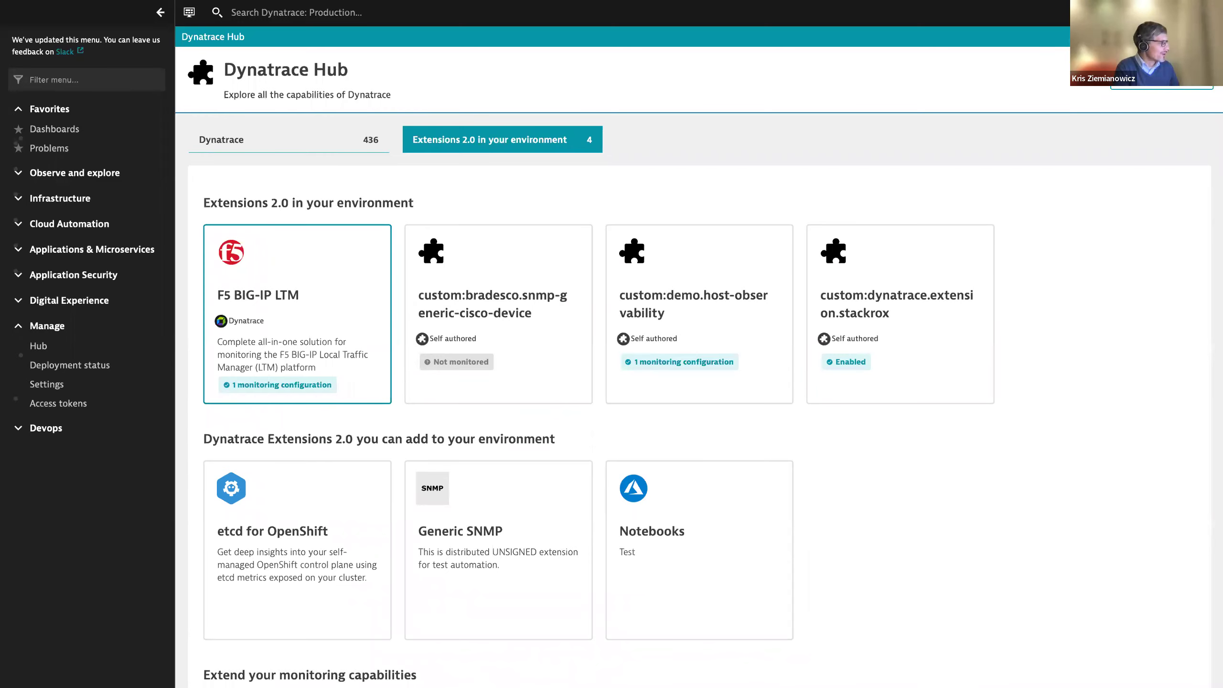
{"action": "key", "text": "Right"}
{"action": "key", "text": "Right"}
{"action": "key", "text": "Right"}
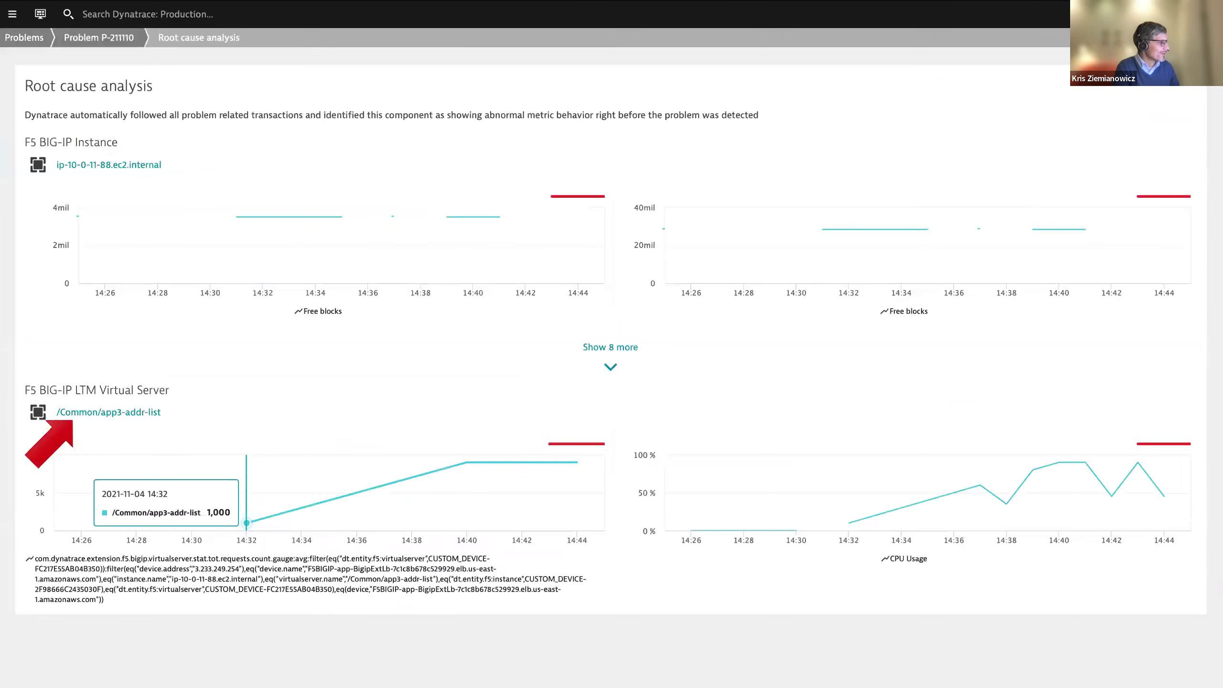
{"action": "key", "text": "Right"}
{"action": "key", "text": "Right"}
{"action": "key", "text": "Right"}
{"action": "key", "text": "Right"}
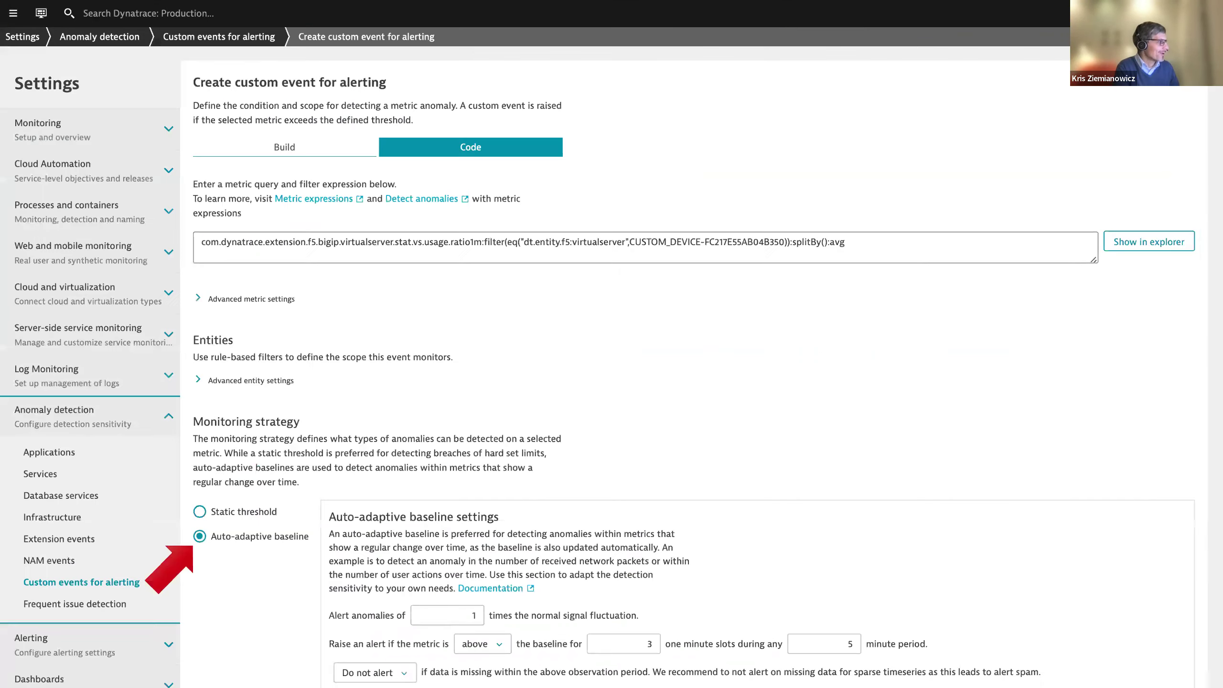
{"action": "key", "text": "Right"}
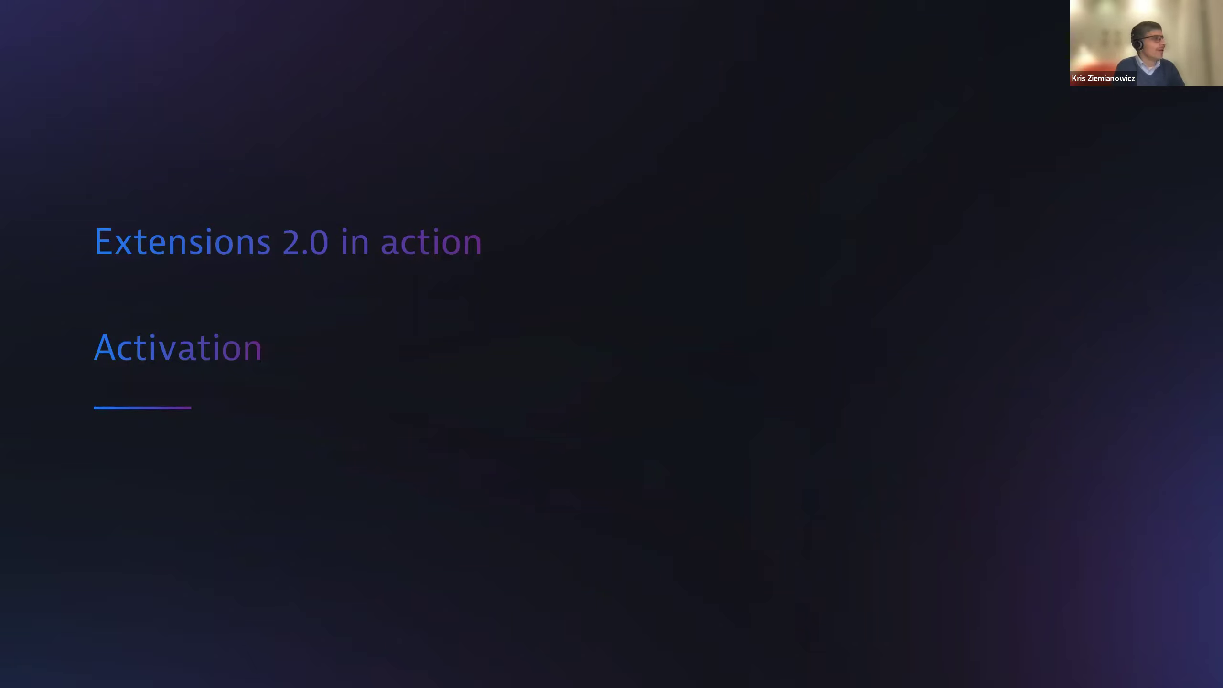
{"action": "key", "text": "alt+Tab"}
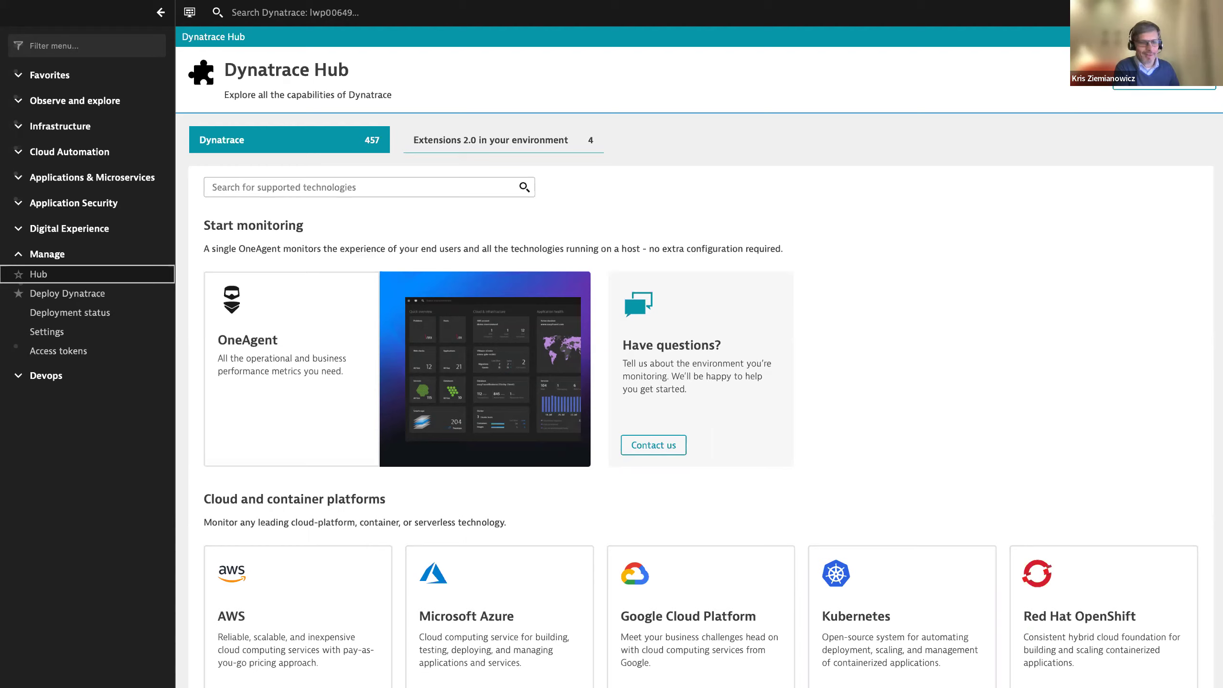
Switch to the Dynatrace Hub in Safari, search it for "cisco" and open the Generic Cisco router SNMP extension.
{"action": "key", "text": "super+Tab"}
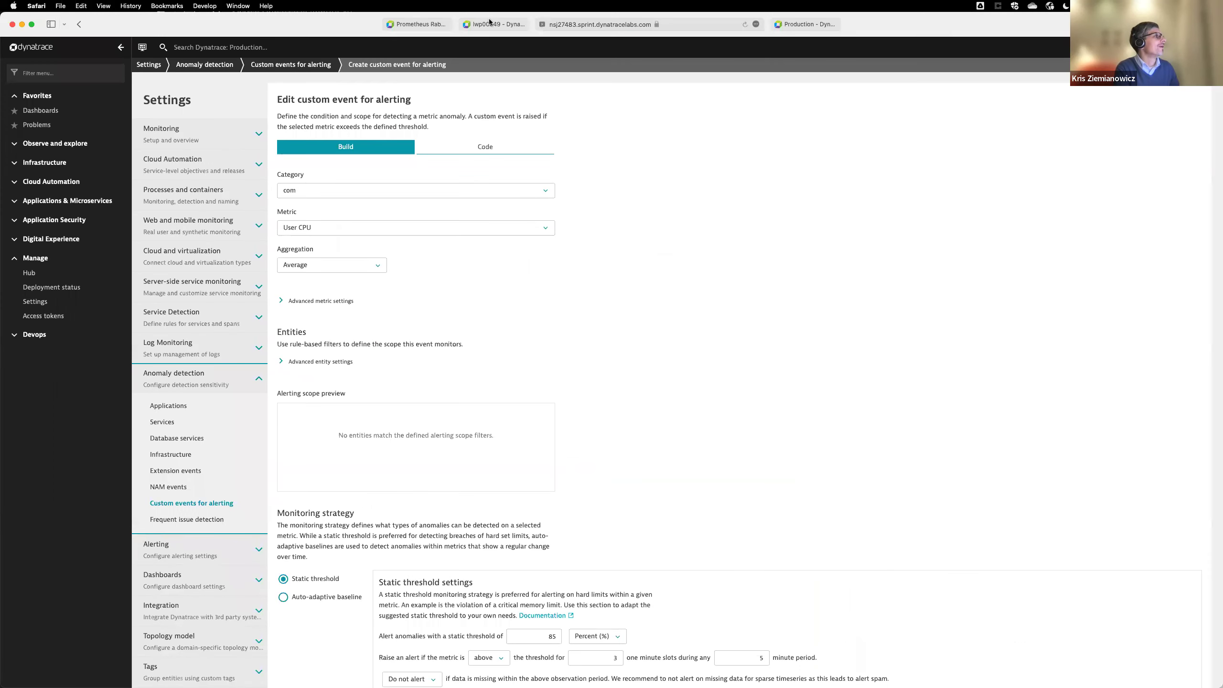
{"action": "left_click", "coordinate": [490, 21]}
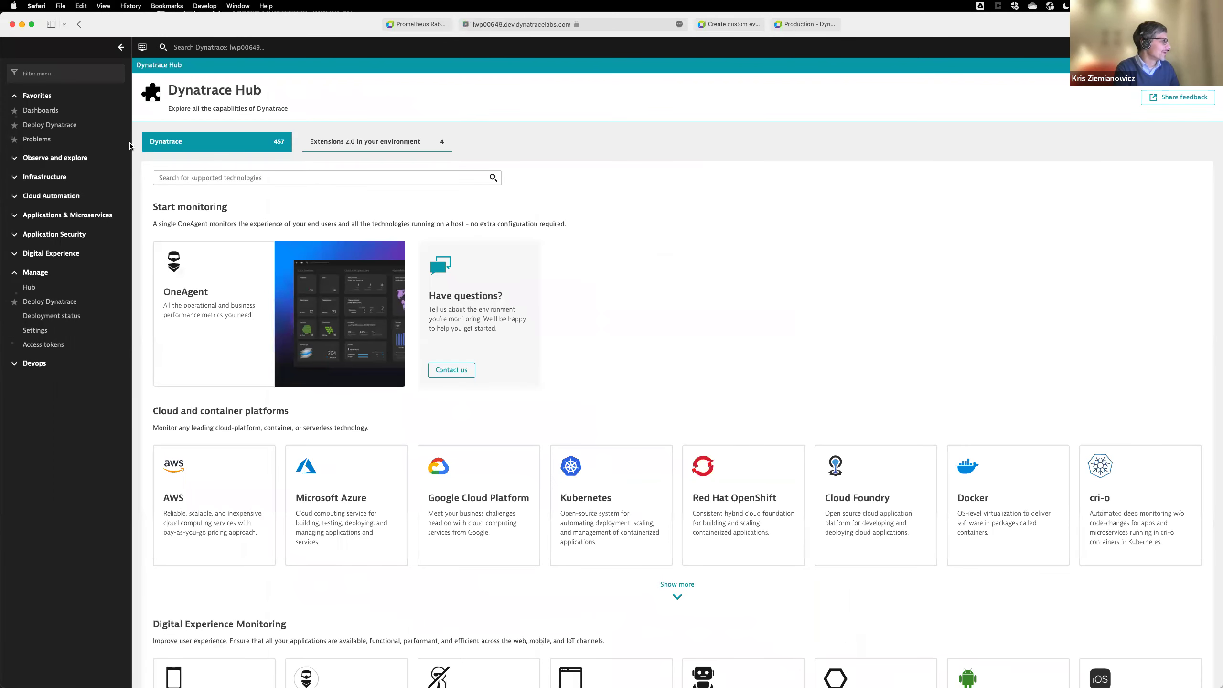
{"action": "left_click", "coordinate": [311, 183]}
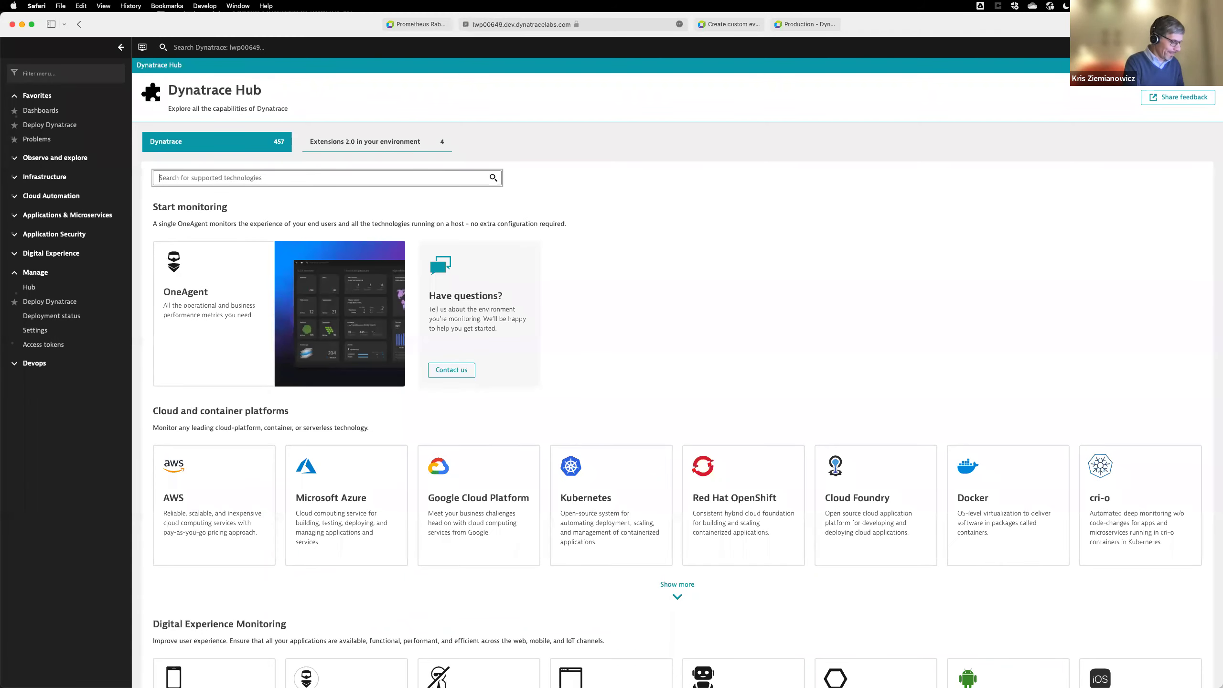
{"action": "type", "text": "cisco"}
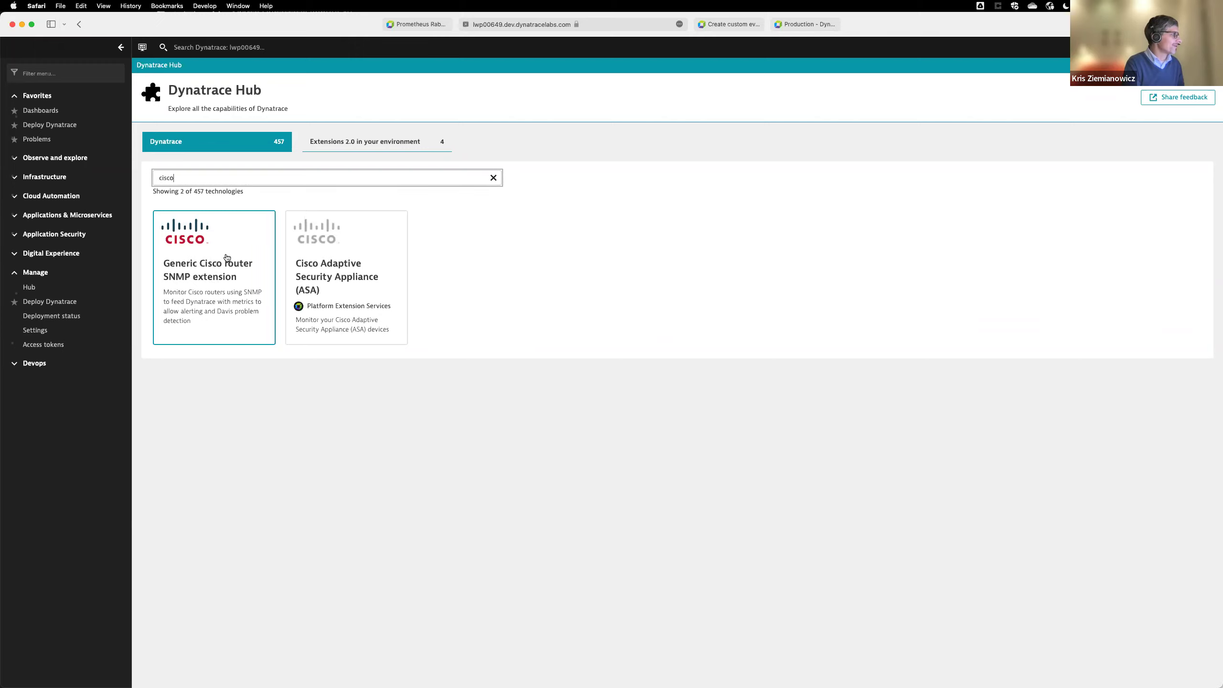
{"action": "left_click", "coordinate": [218, 265]}
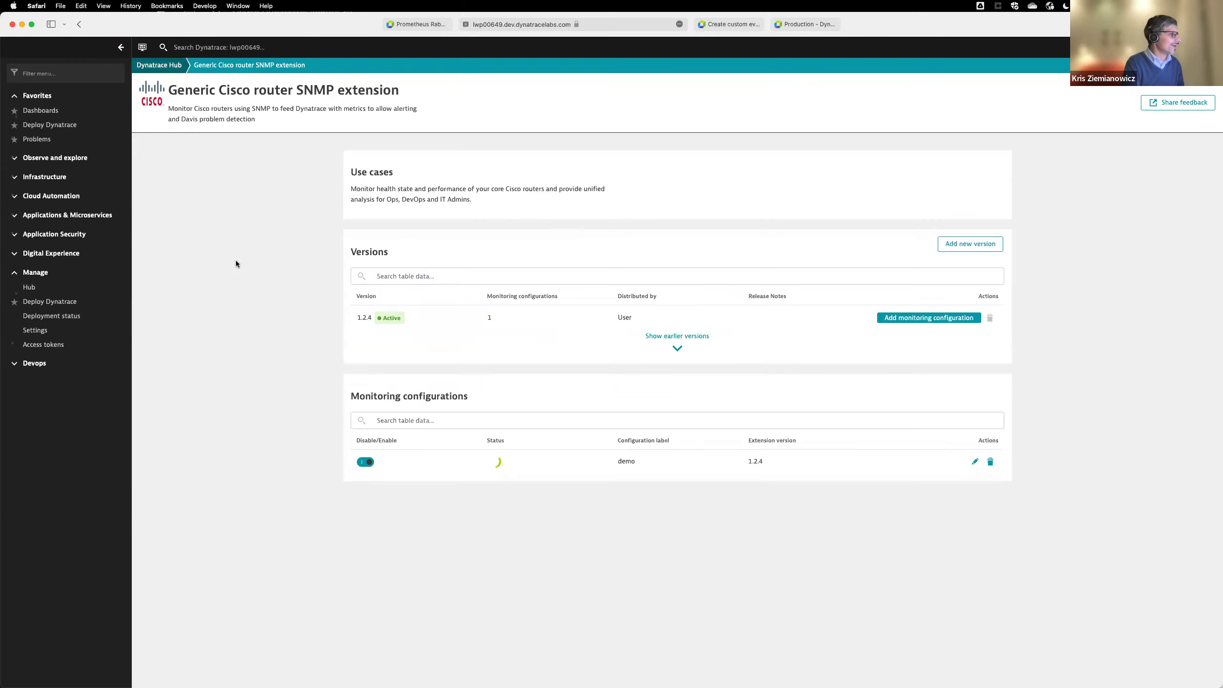
Show the extension's earlier versions, open its demo monitoring configuration for editing and inspect the existing SNMP device's details.
{"action": "left_click", "coordinate": [676, 348]}
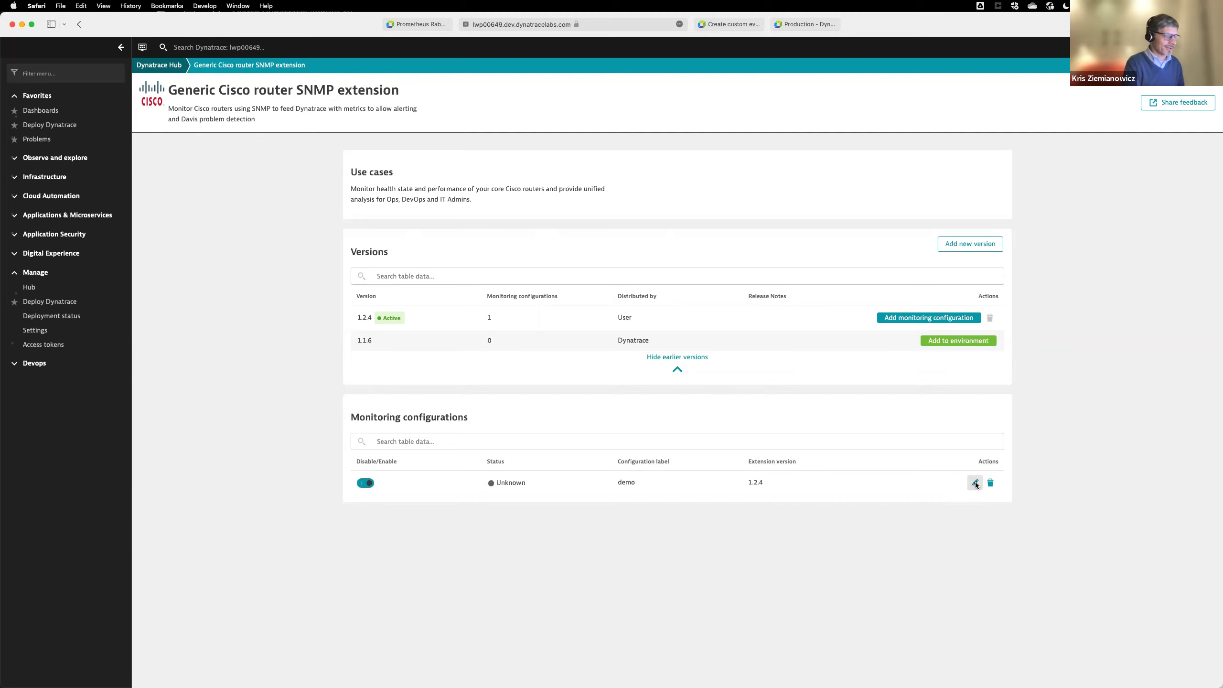
{"action": "left_click", "coordinate": [976, 483]}
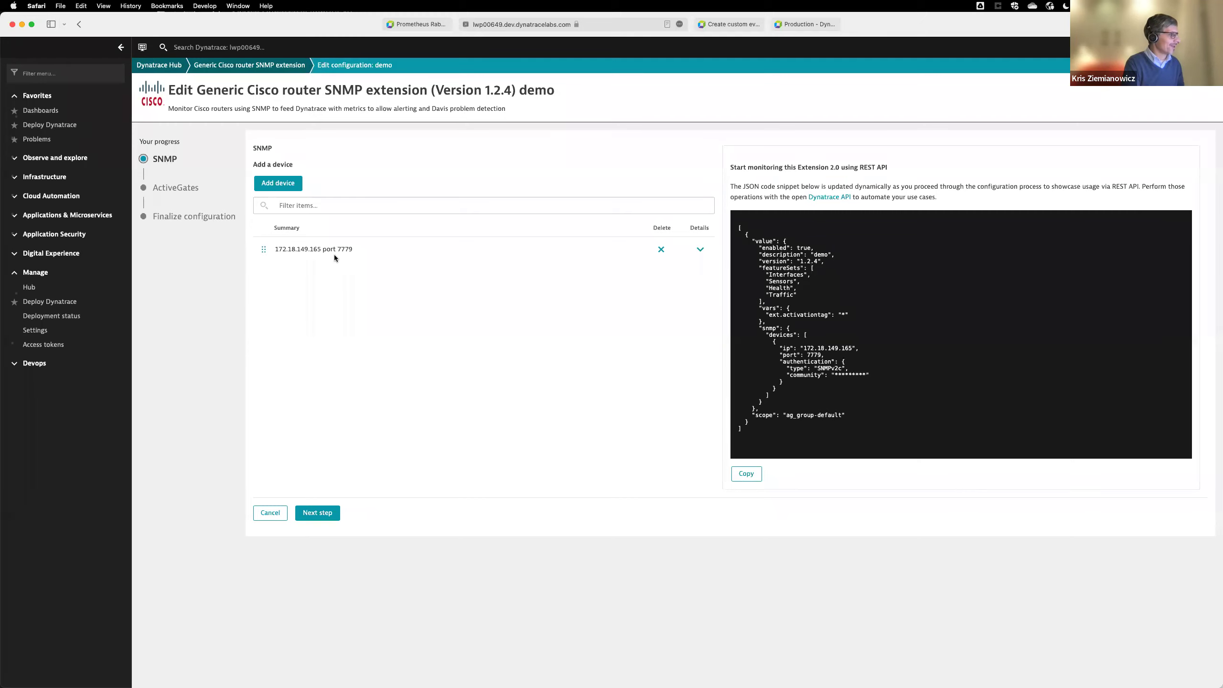
{"action": "left_click", "coordinate": [700, 250]}
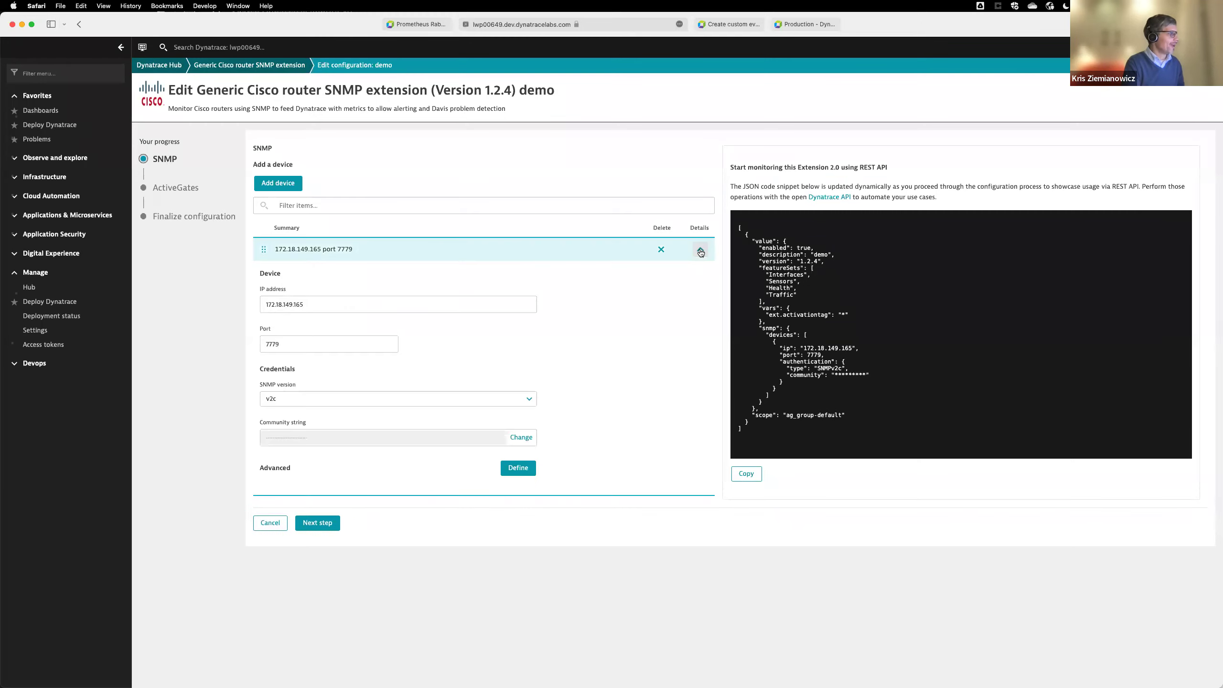
{"action": "left_click_drag", "start_coordinate": [315, 304], "coordinate": [259, 302]}
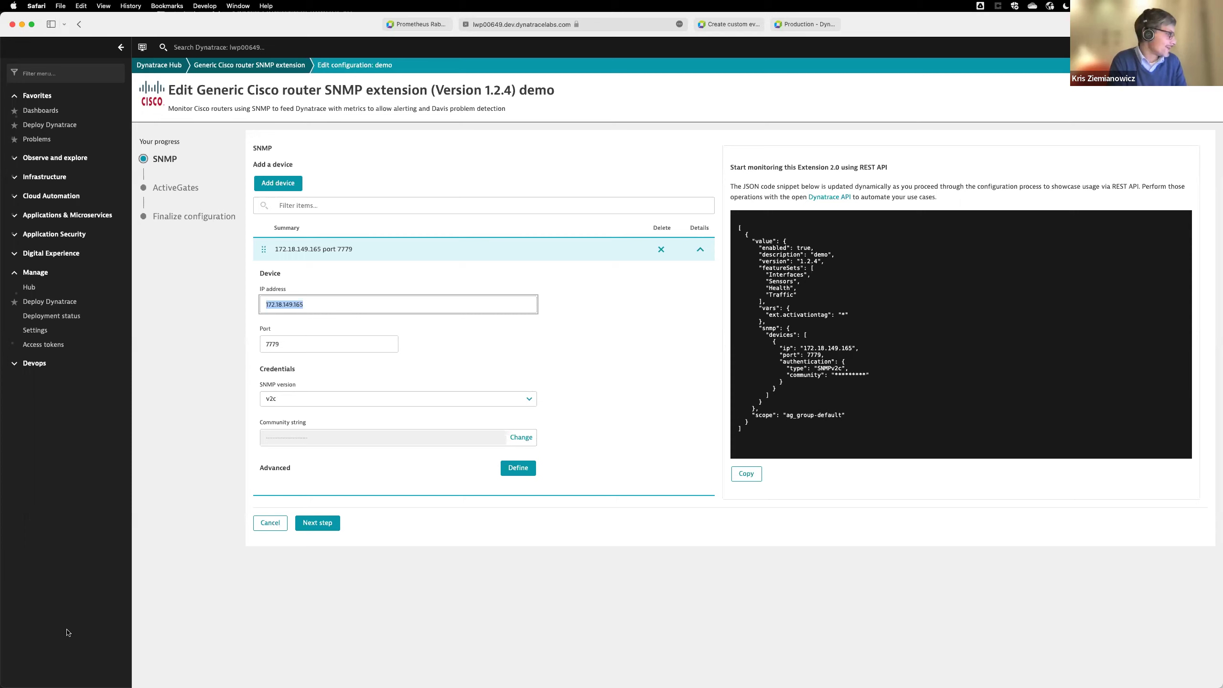
Advance through the demo configuration to review its ActiveGate group and the feature sets under Finalize configuration.
{"action": "left_click", "coordinate": [323, 525]}
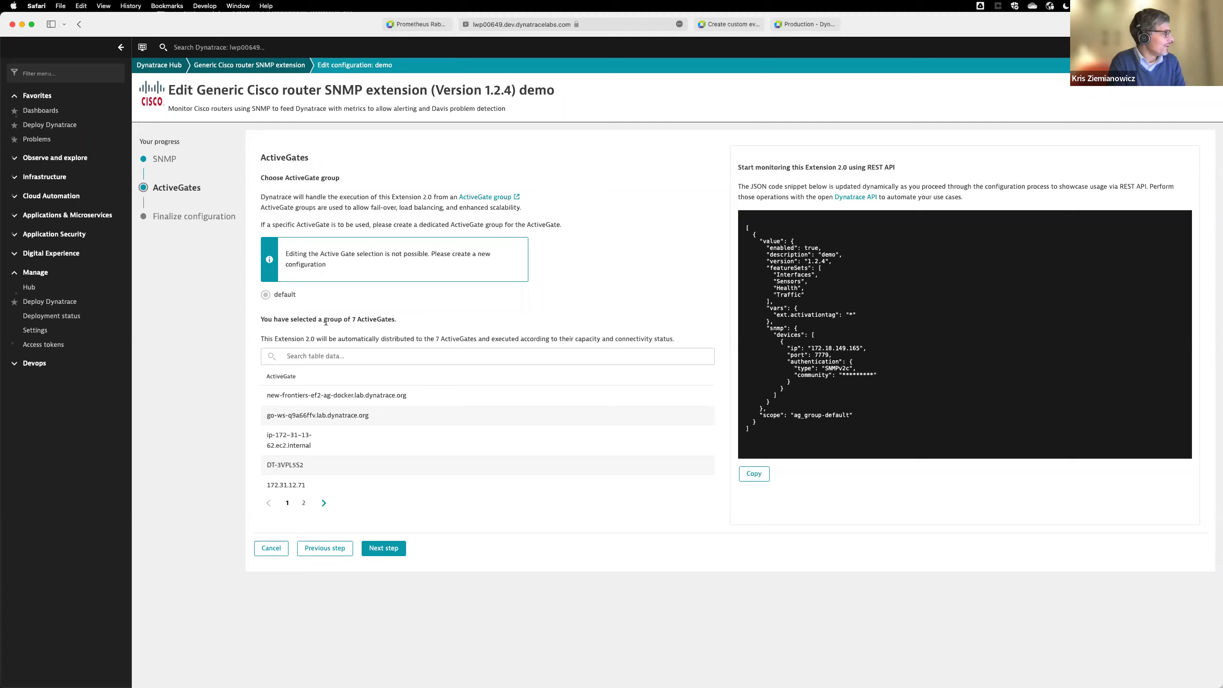
{"action": "left_click_drag", "start_coordinate": [394, 319], "coordinate": [324, 320]}
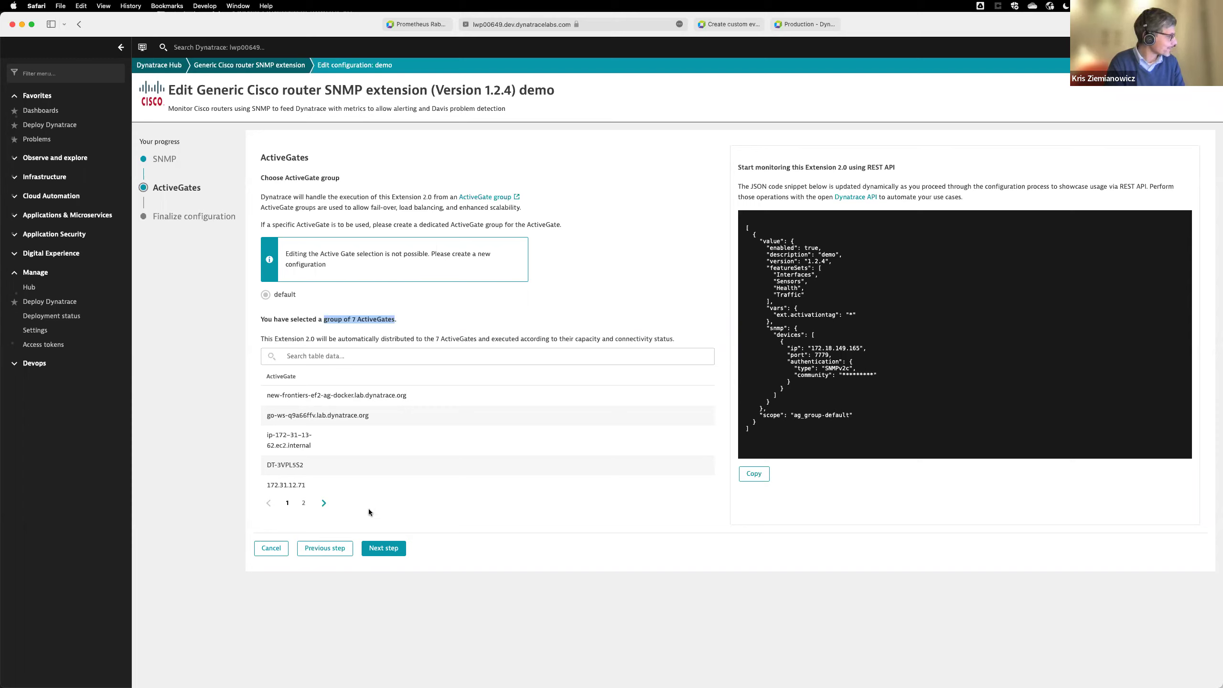
{"action": "left_click", "coordinate": [384, 548]}
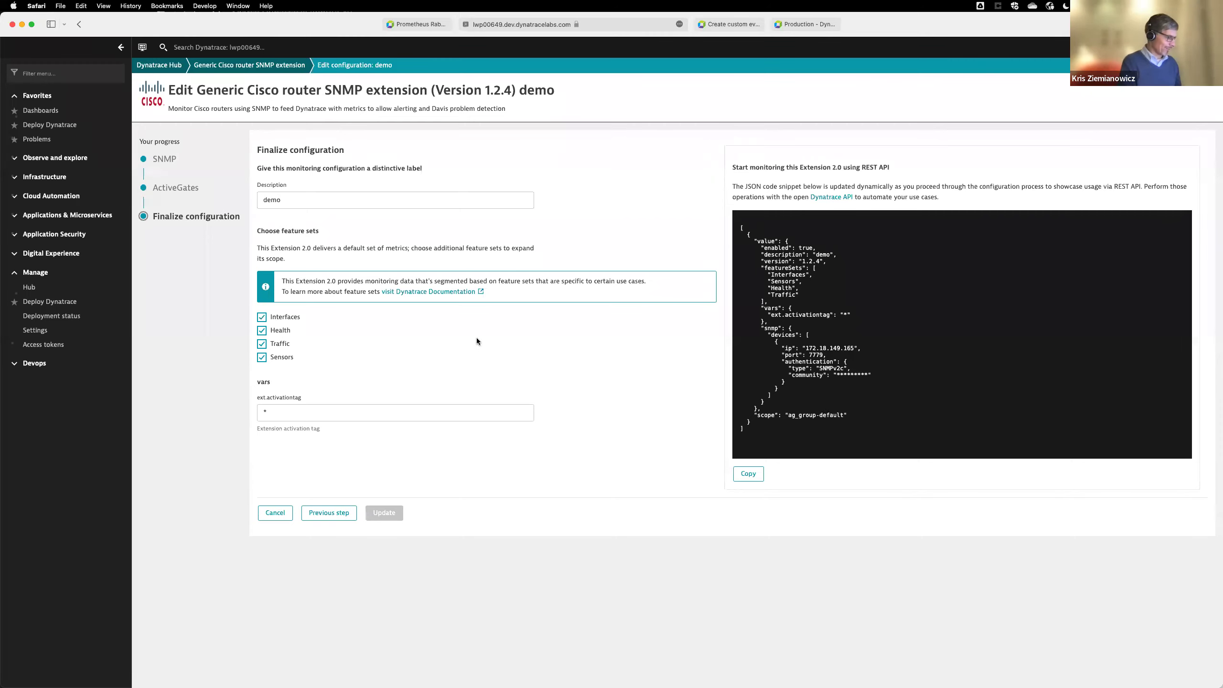
Switch to the PowerPoint presentation and display slide 42, "Prometheus: an extension case study".
{"action": "key", "text": "super+Tab"}
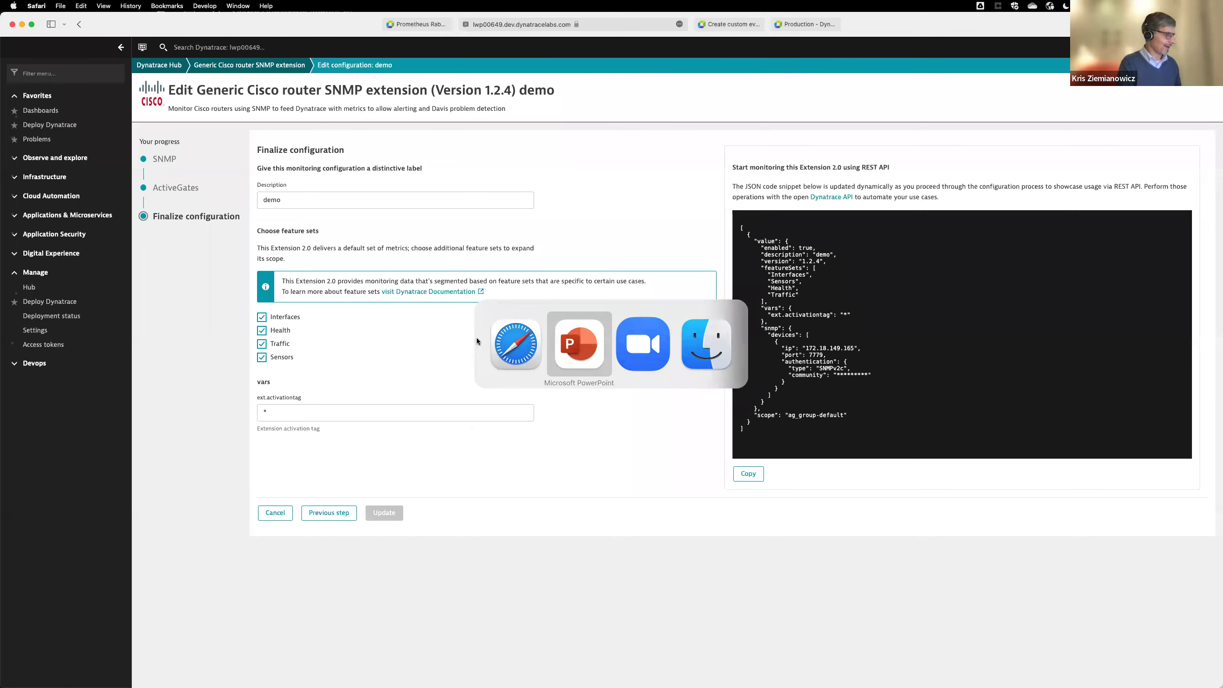
{"action": "key", "text": "super+Tab"}
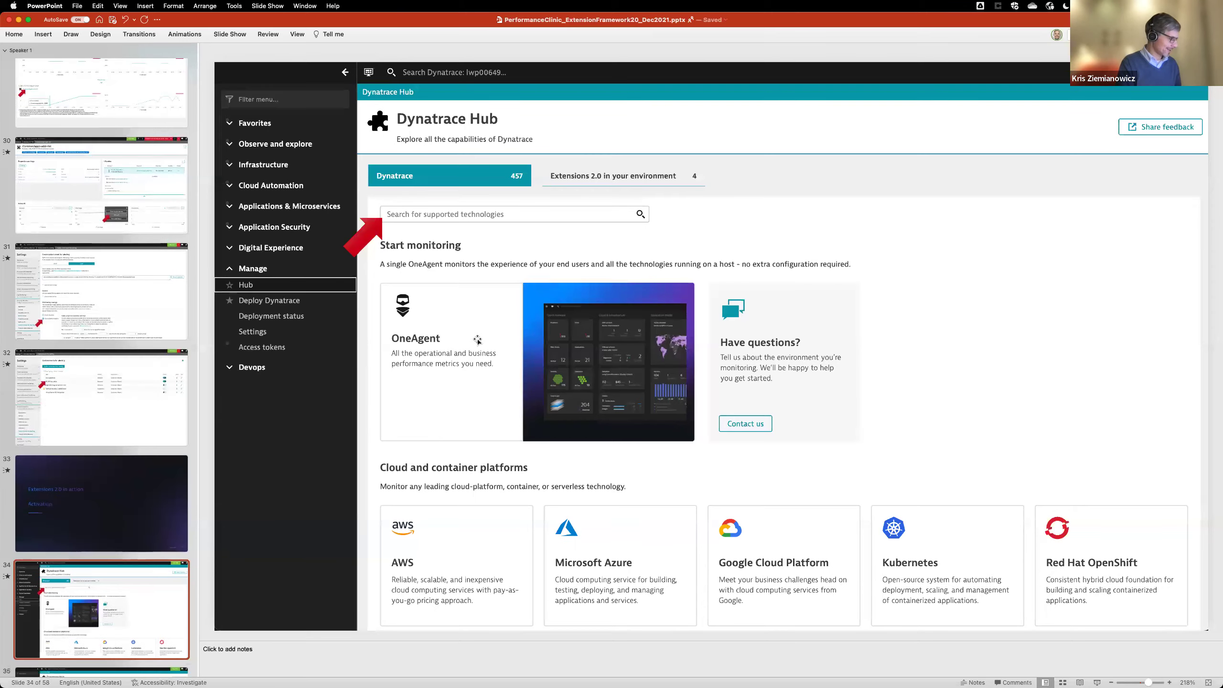
{"action": "scroll", "coordinate": [74, 381], "scroll_direction": "down", "scroll_amount": 10}
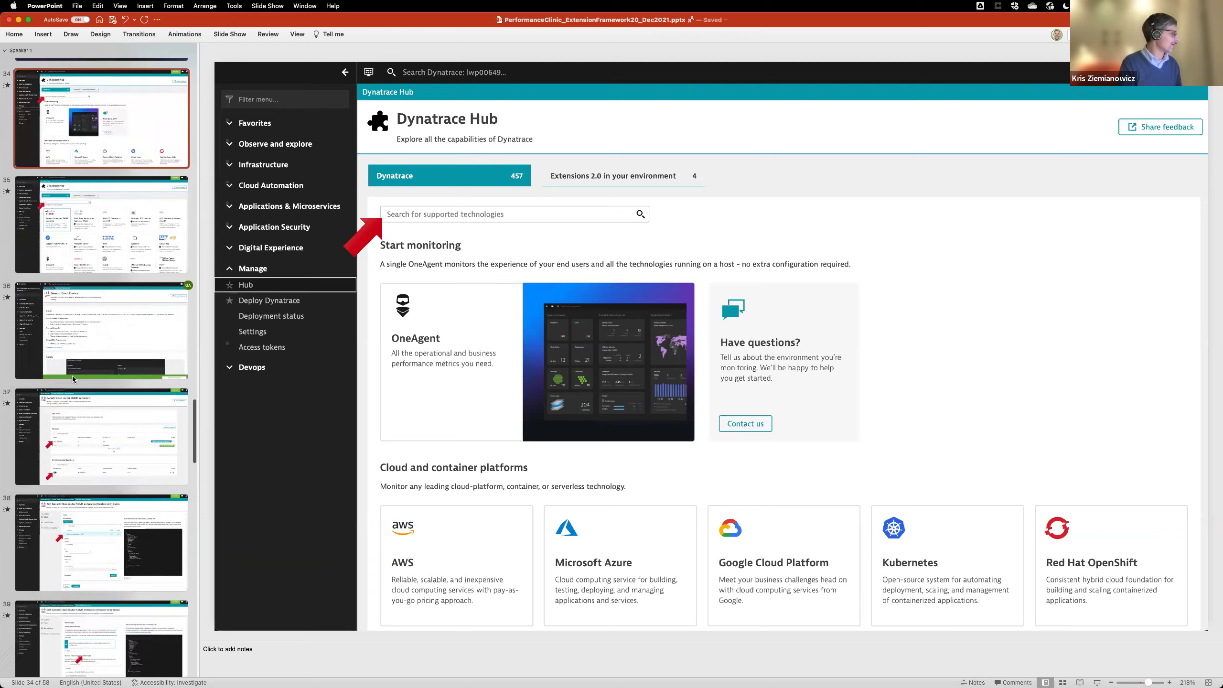
{"action": "scroll", "coordinate": [75, 378], "scroll_direction": "down", "scroll_amount": 5}
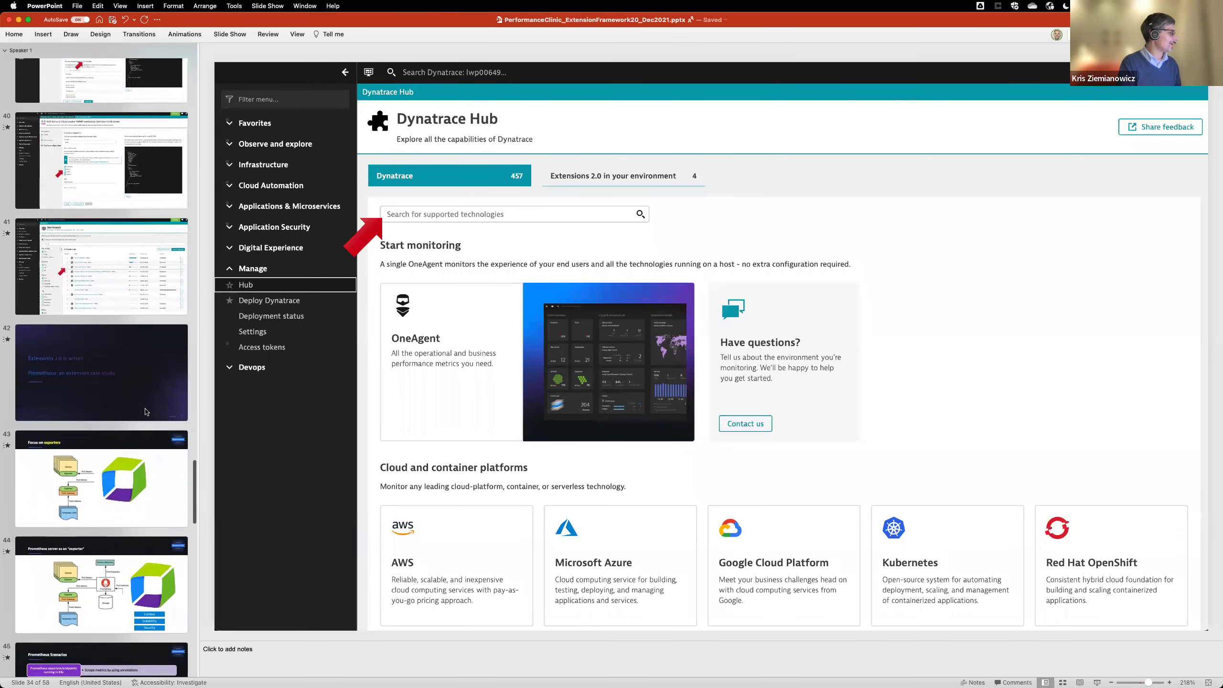
{"action": "left_click", "coordinate": [135, 381]}
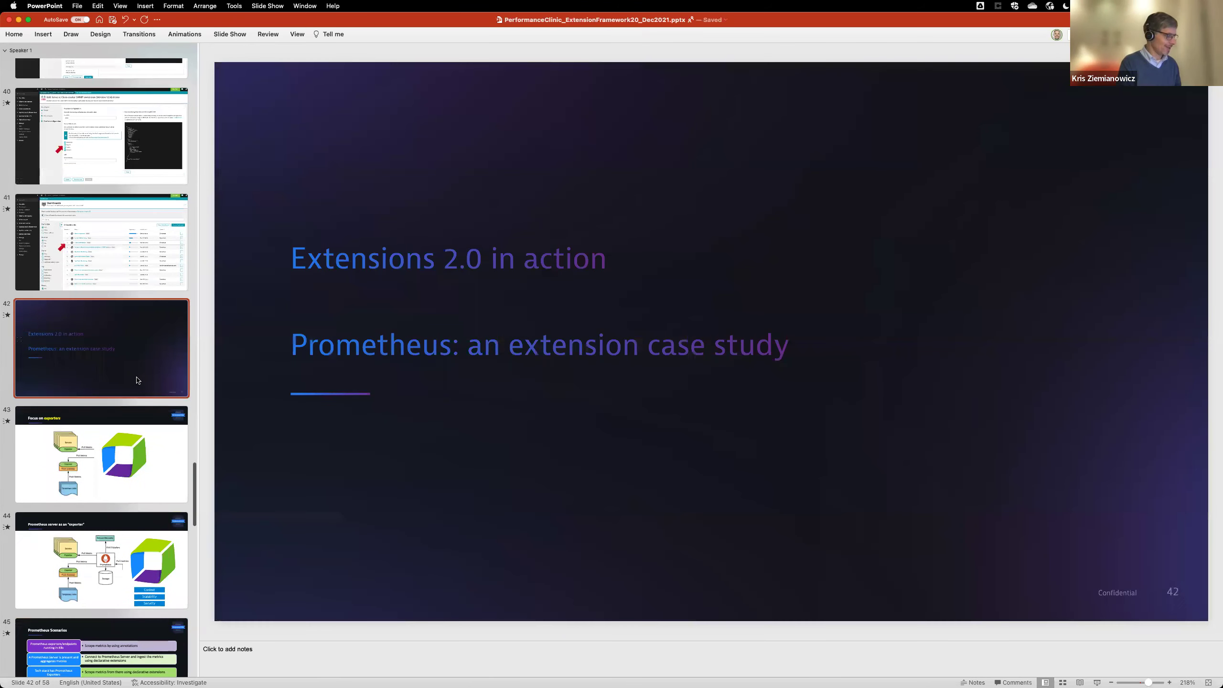